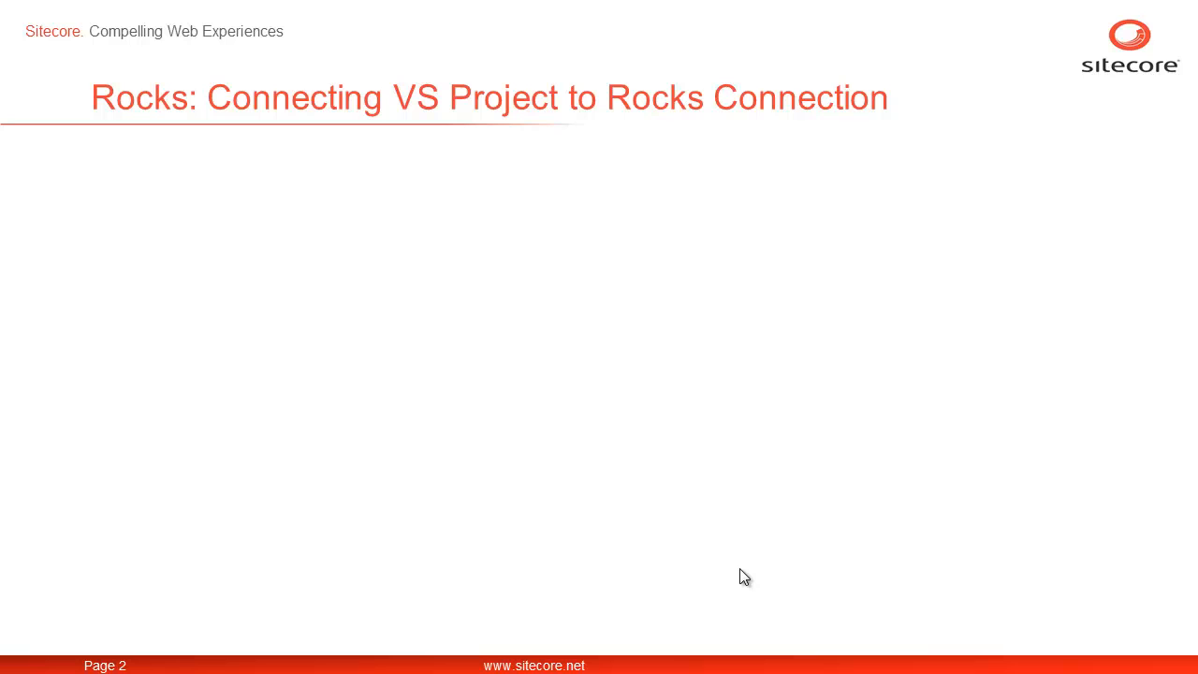
Step: Reveal the slide's remaining bullets on slow component creation and untracked file renames
left_click(740, 571)
left_click(739, 571)
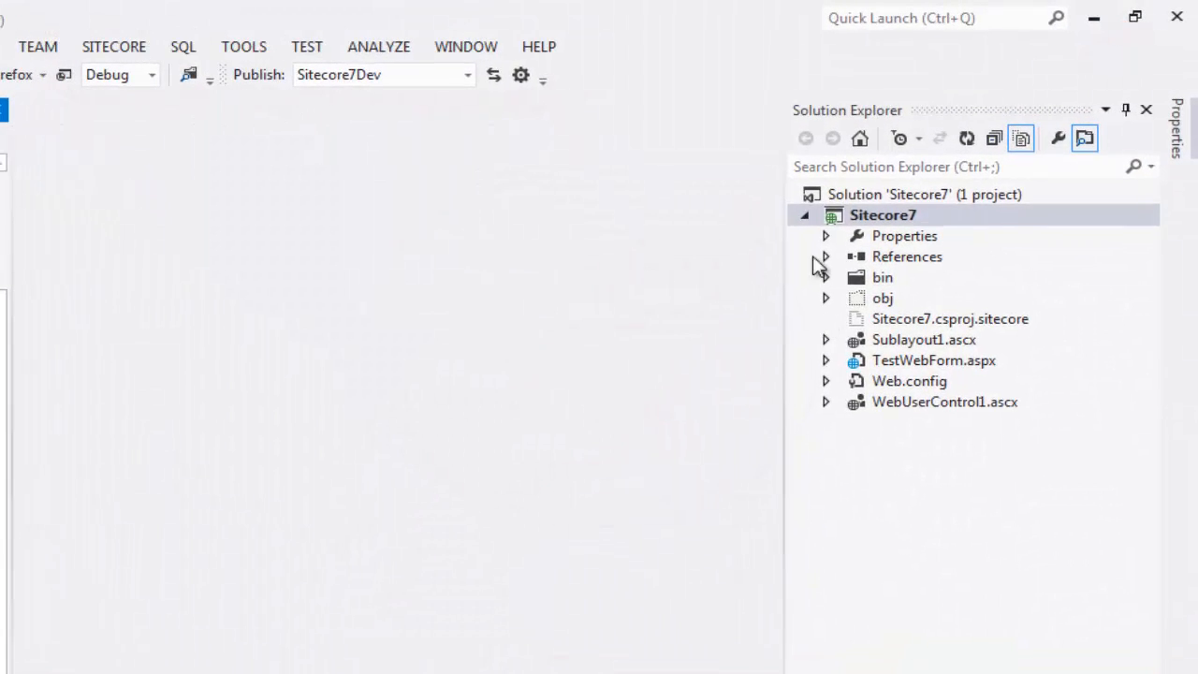
left_click(884, 220)
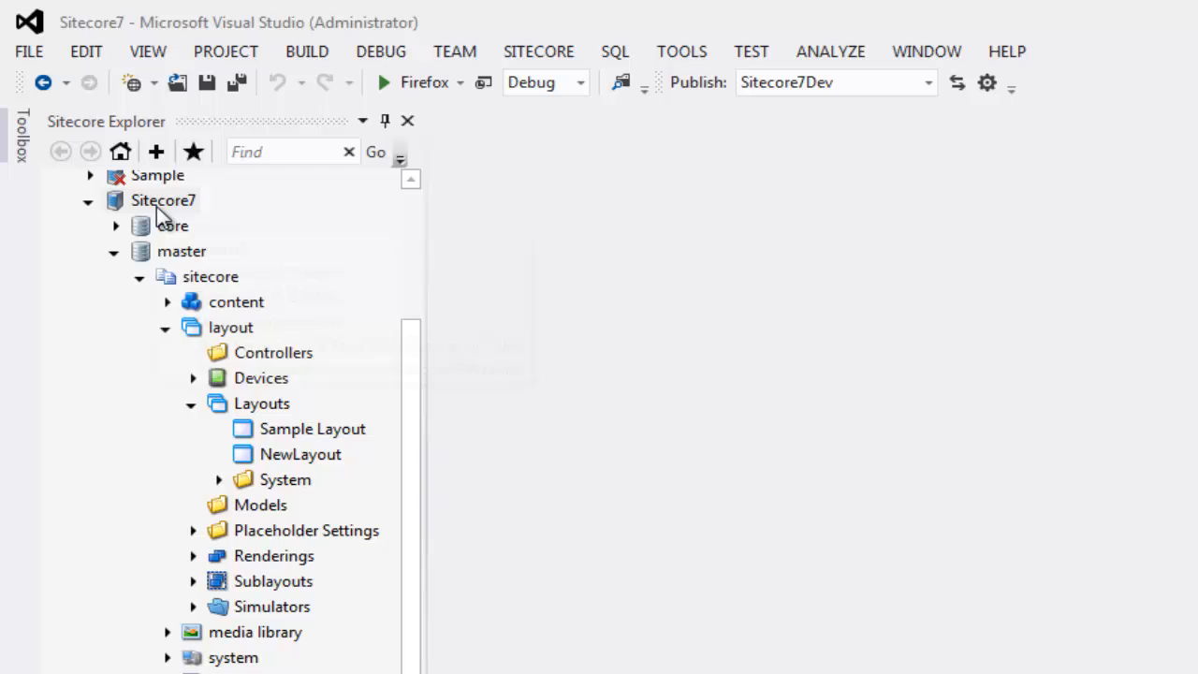
left_click(164, 202)
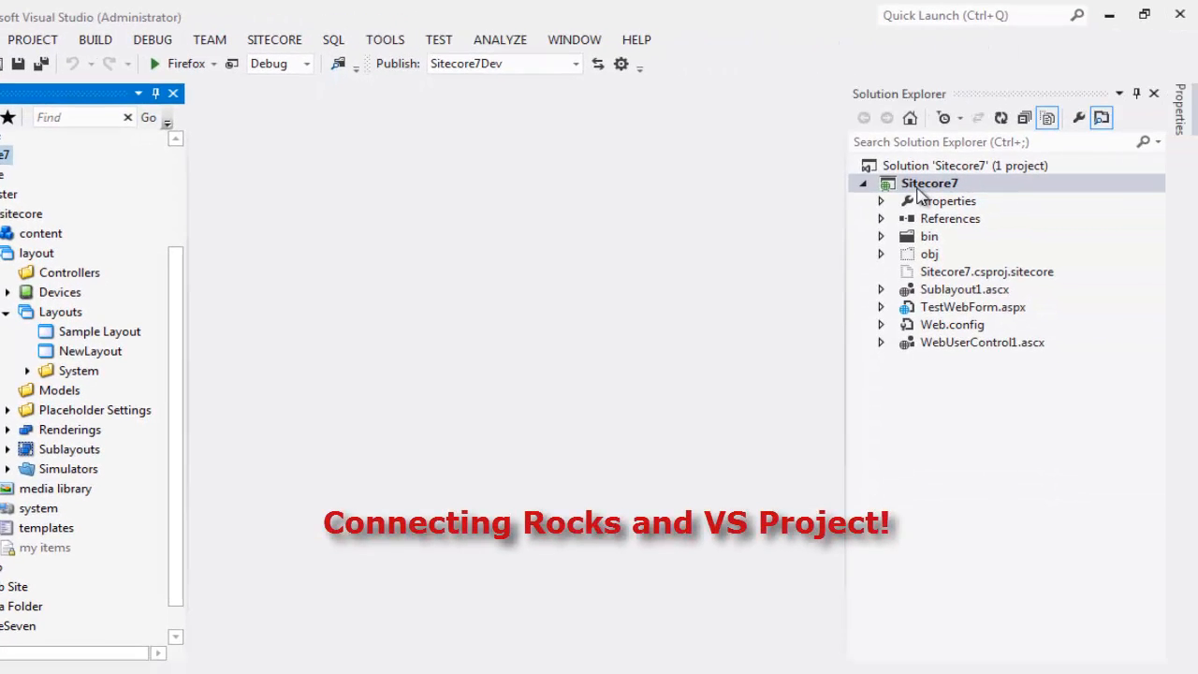
Step: Connect the Sitecore7 project to the Sitecore7 Sitecore Explorer connection
right_click(922, 187)
mouse_move(608, 647)
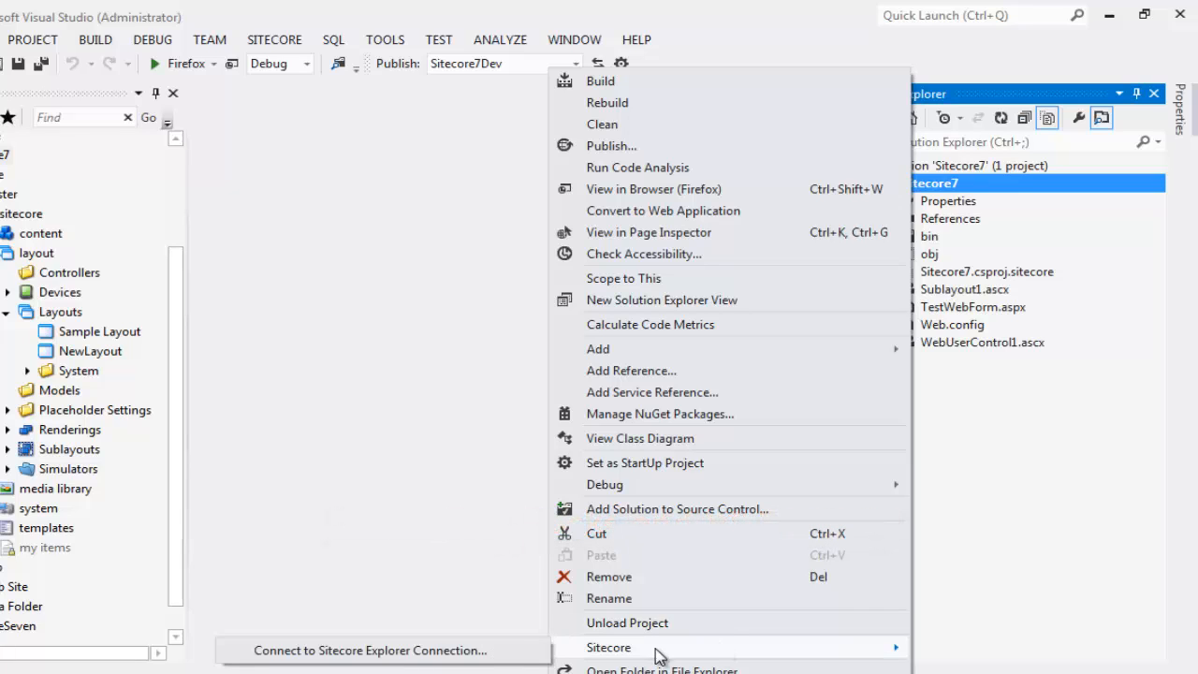
left_click(427, 654)
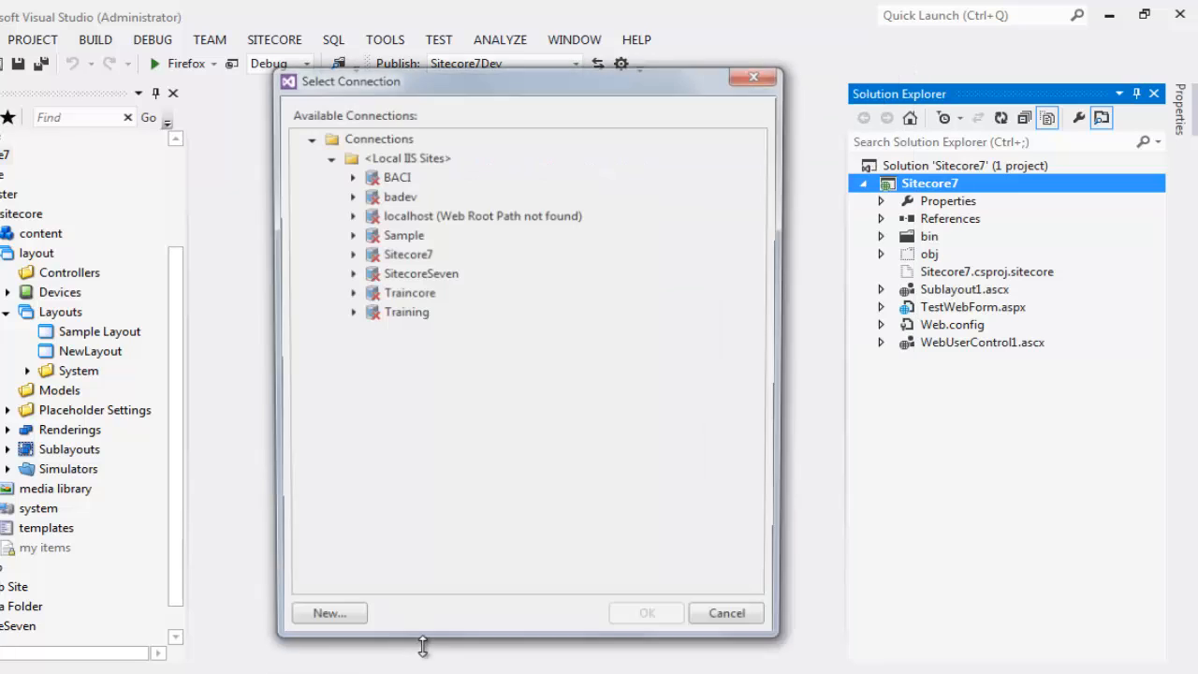
left_click(404, 254)
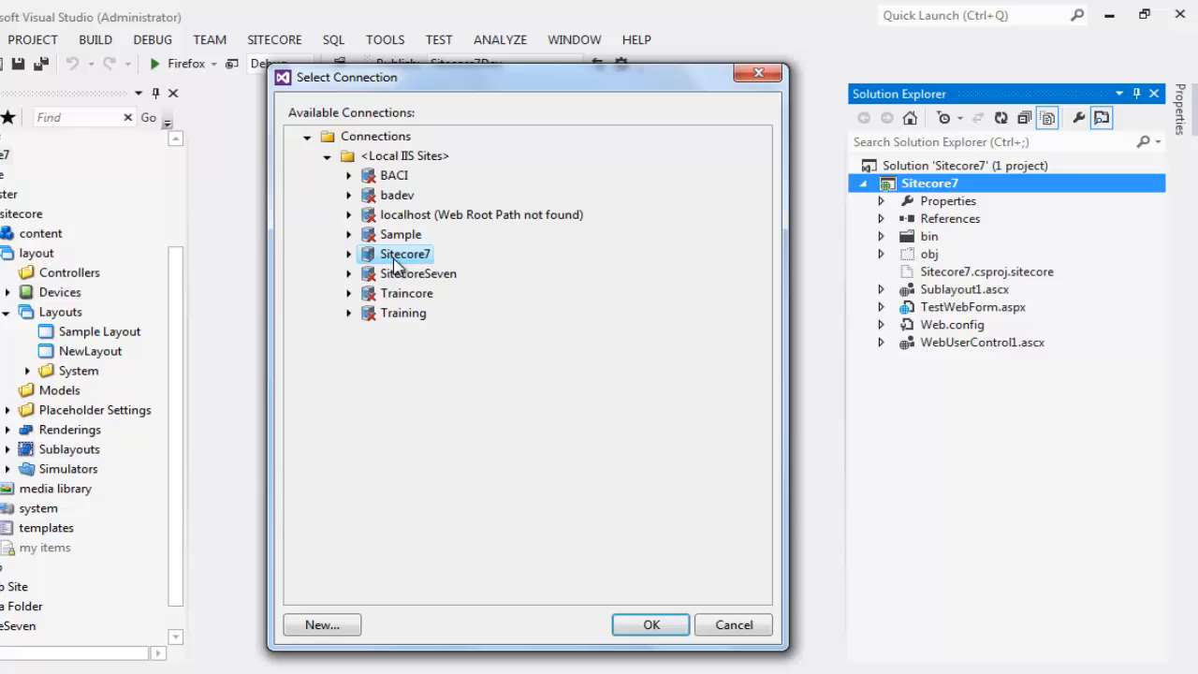
left_click(652, 625)
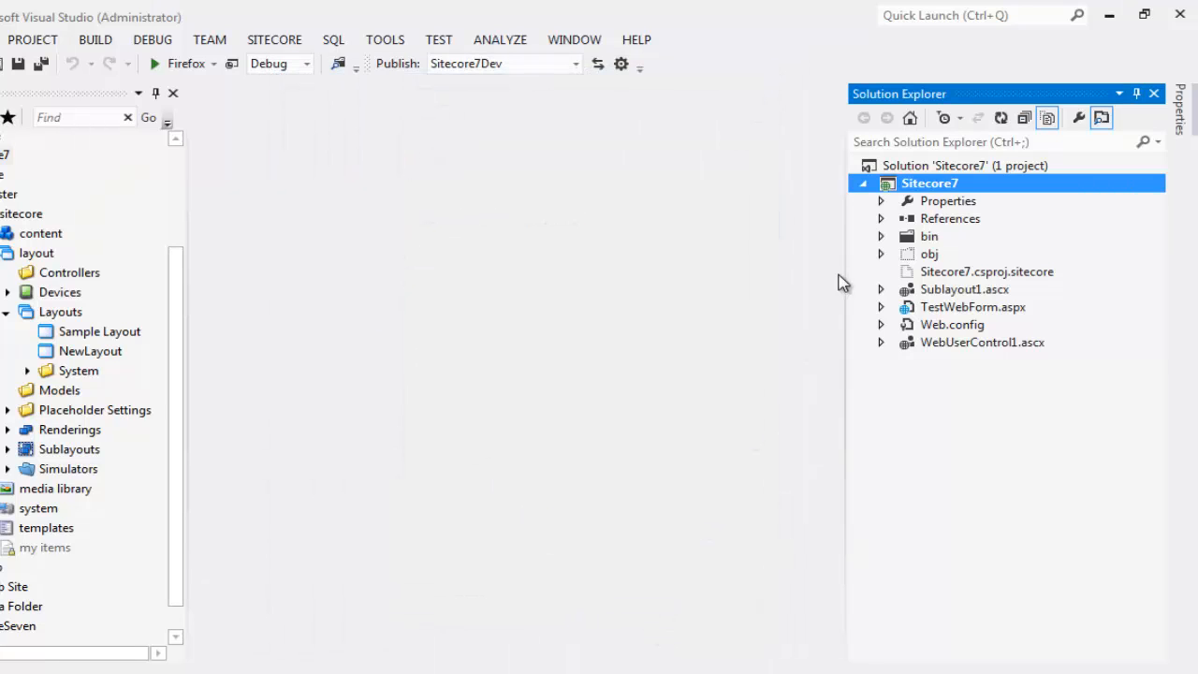
Step: Add a new Sitecore Renderings Sublayout item named SideMenu.ascx to the project
right_click(933, 186)
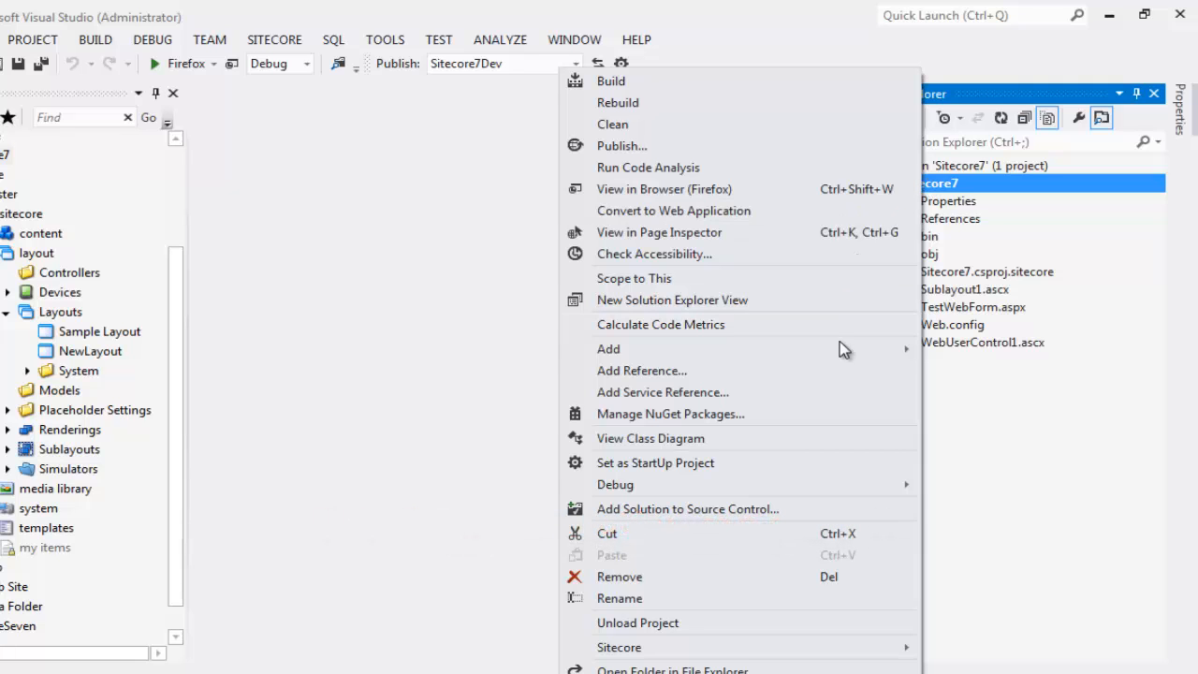
mouse_move(609, 348)
left_click(410, 352)
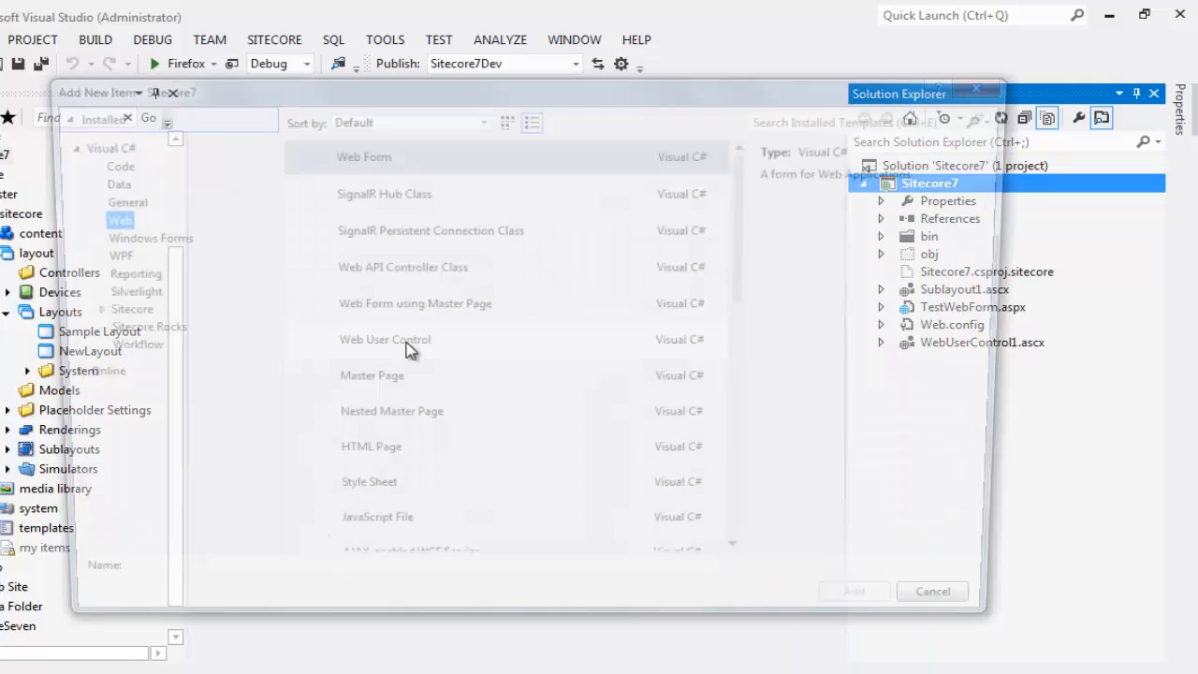
left_click(108, 312)
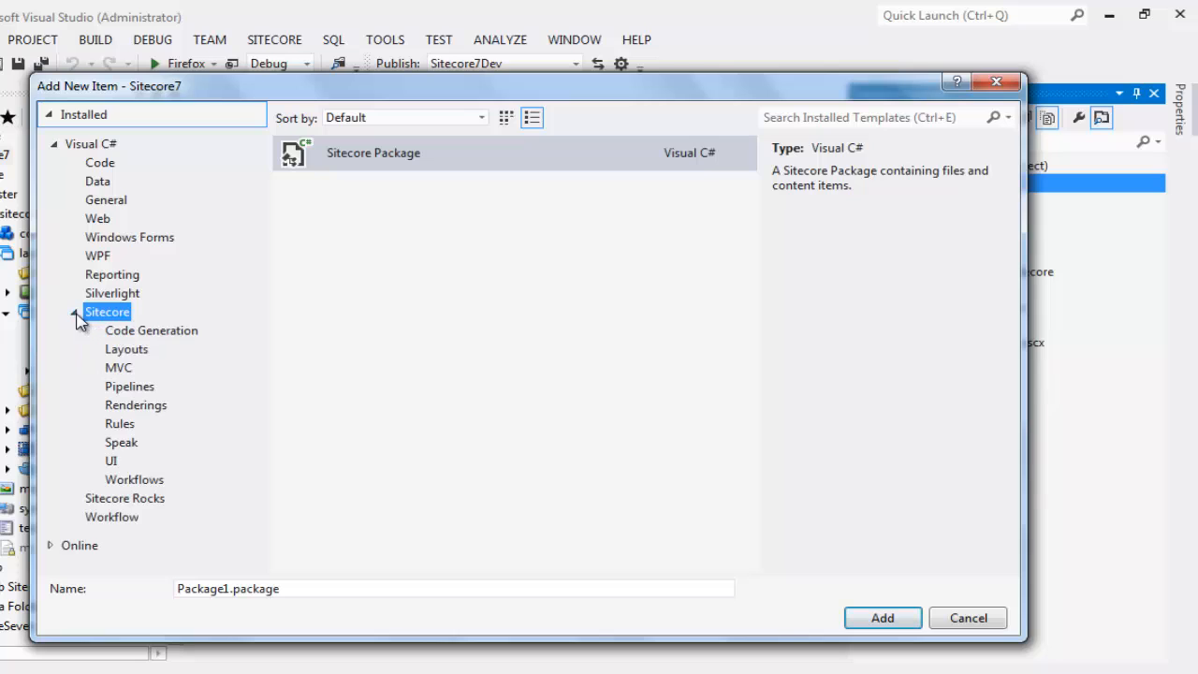
left_click(136, 404)
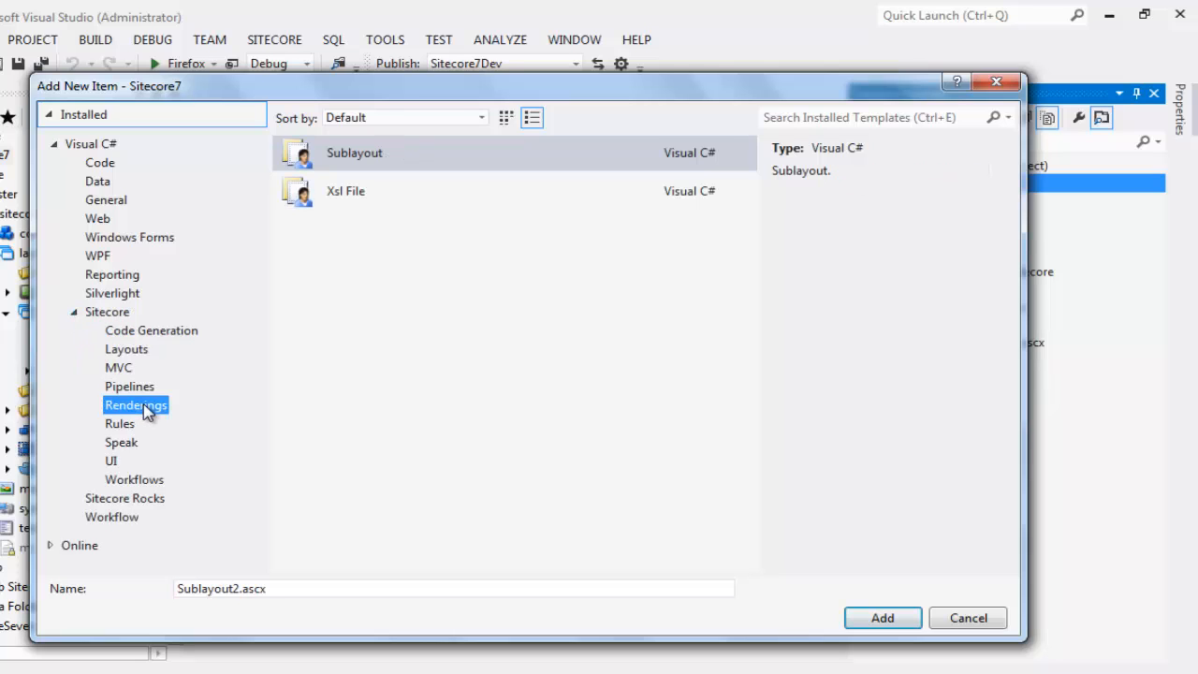
left_click(329, 166)
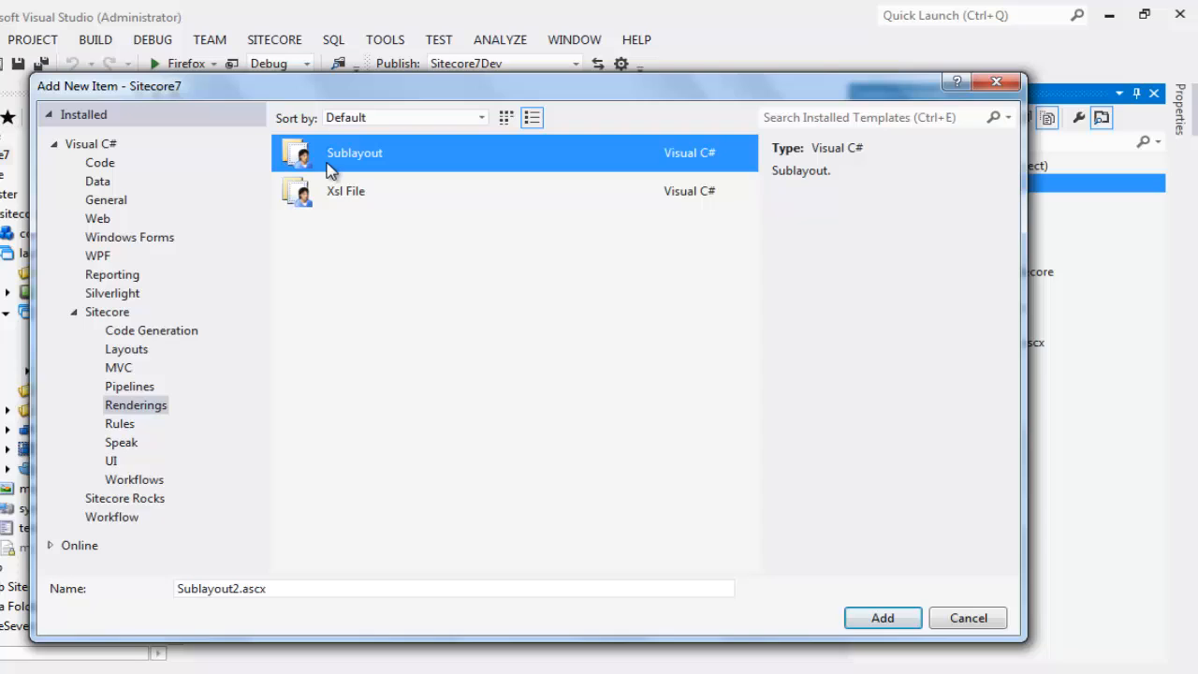
double_click(211, 588)
type("SideMenu")
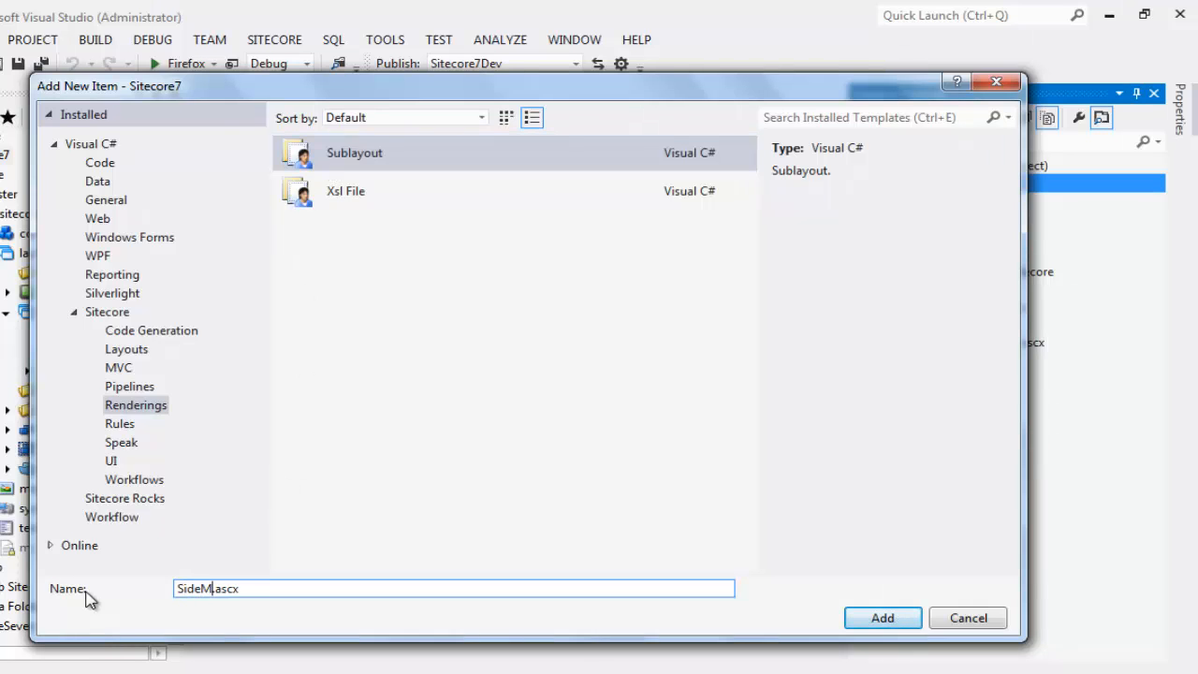
left_click(883, 618)
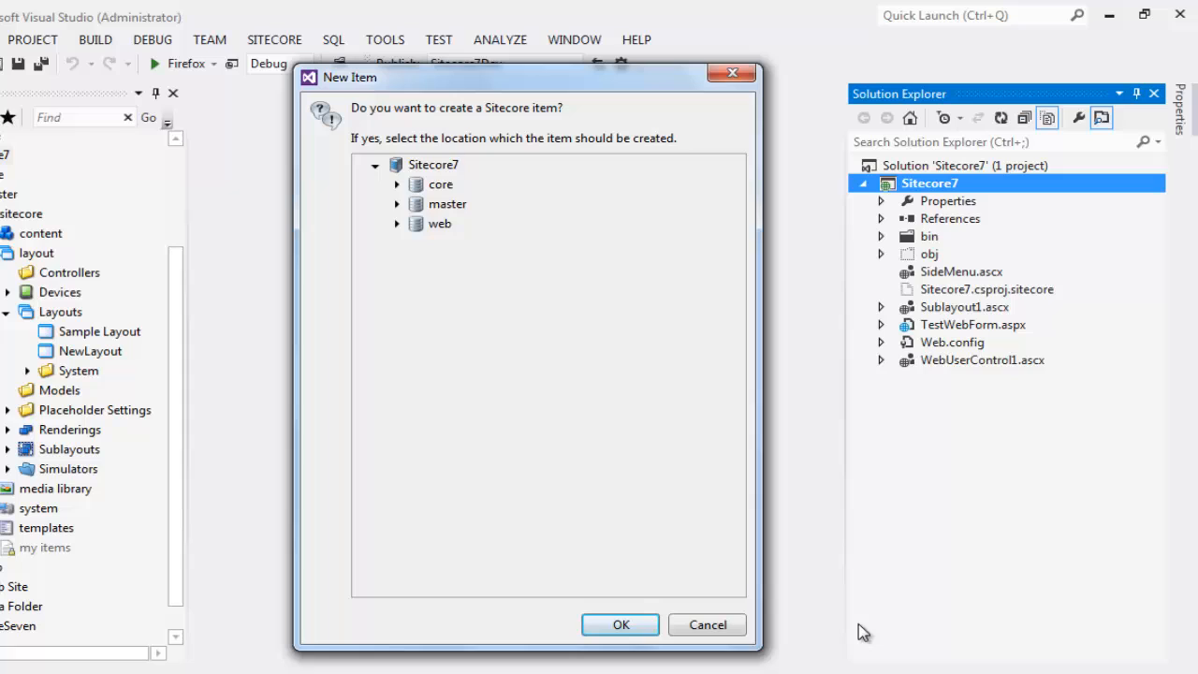
Step: Place the SideMenu Sitecore item under master/sitecore/layout/Sublayouts
left_click(398, 204)
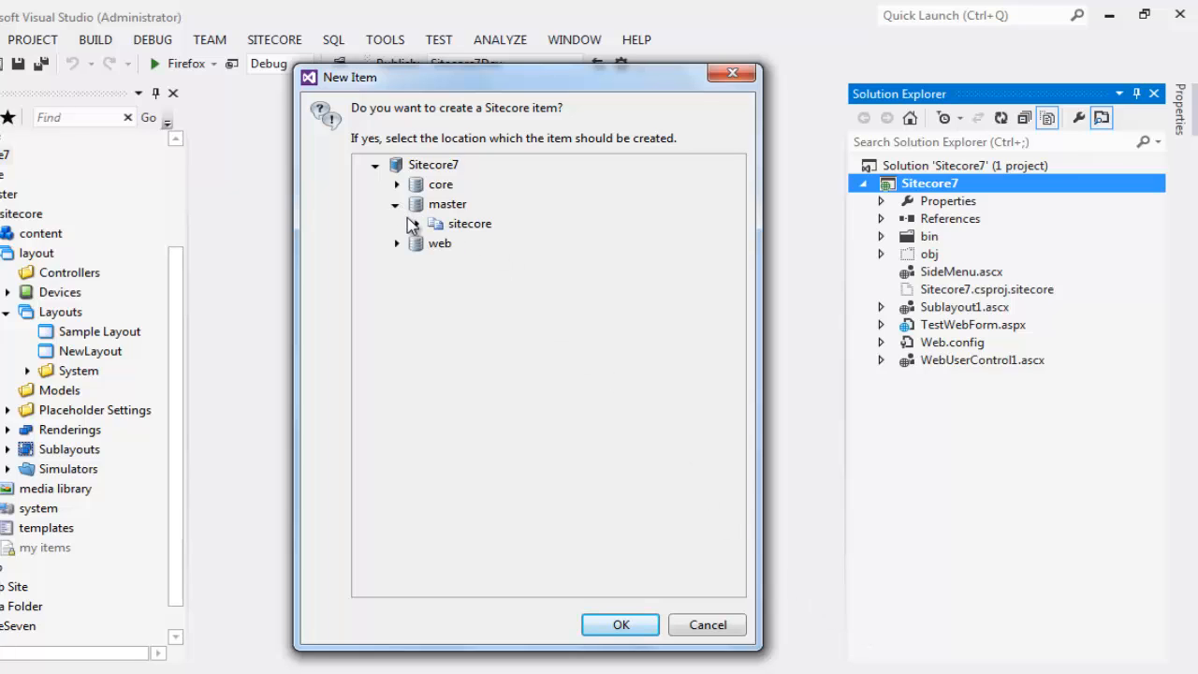
left_click(416, 224)
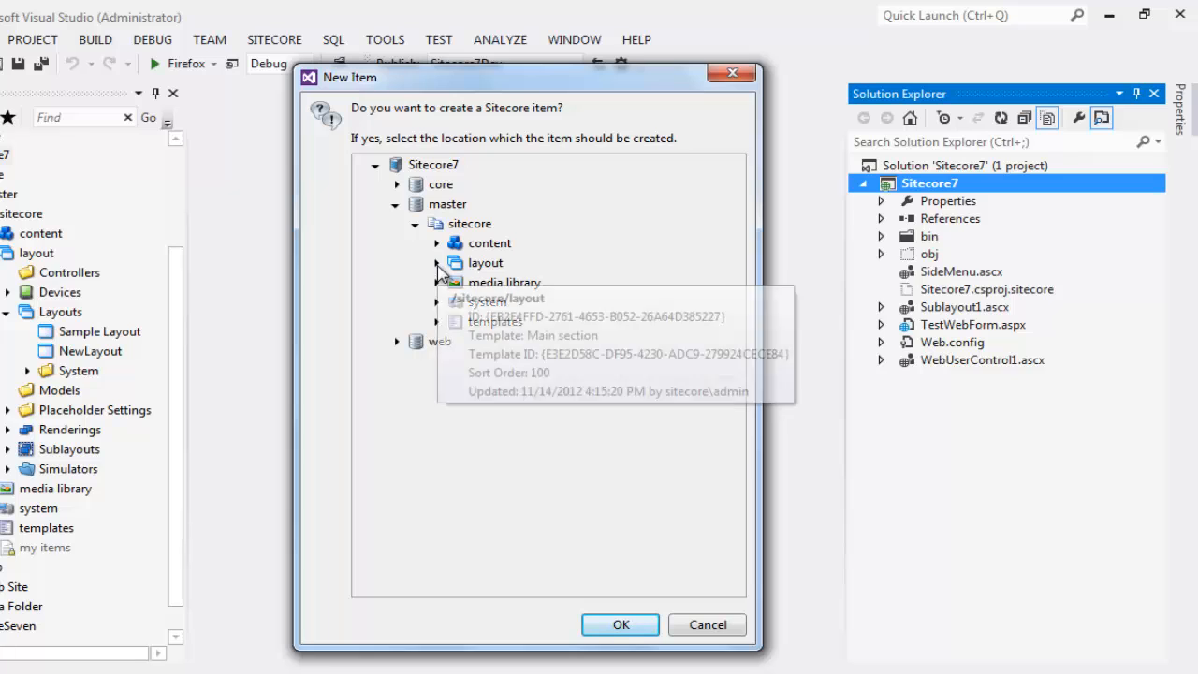
left_click(436, 263)
left_click(457, 400)
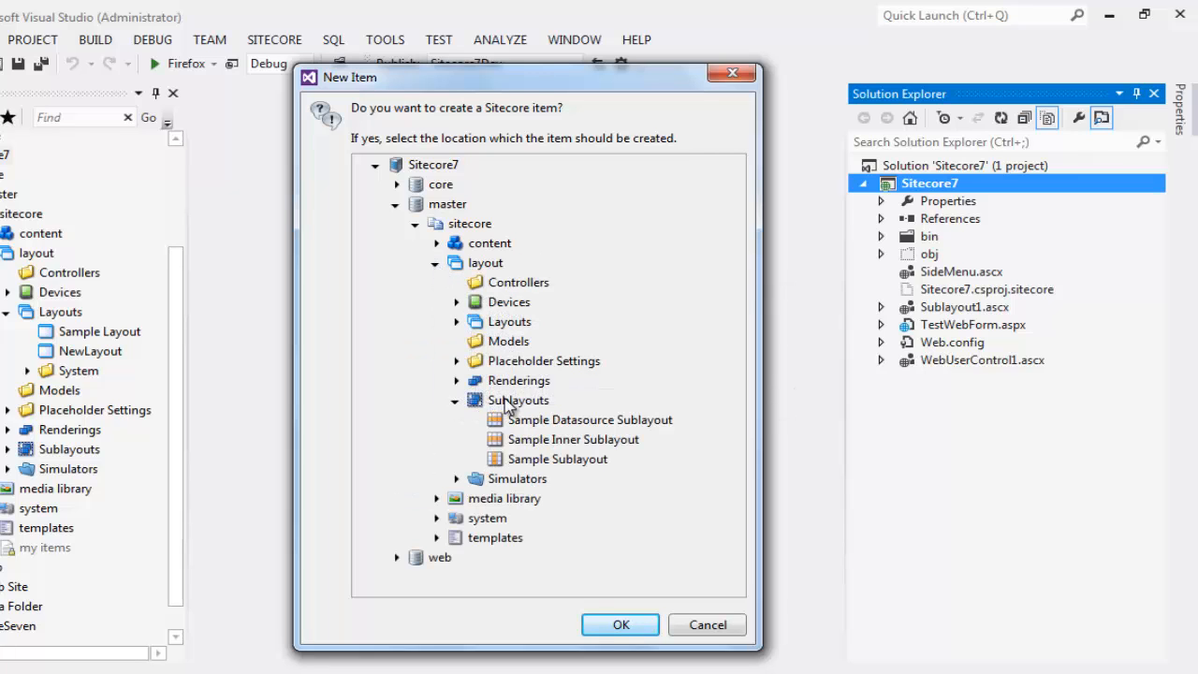
left_click(517, 399)
left_click(620, 625)
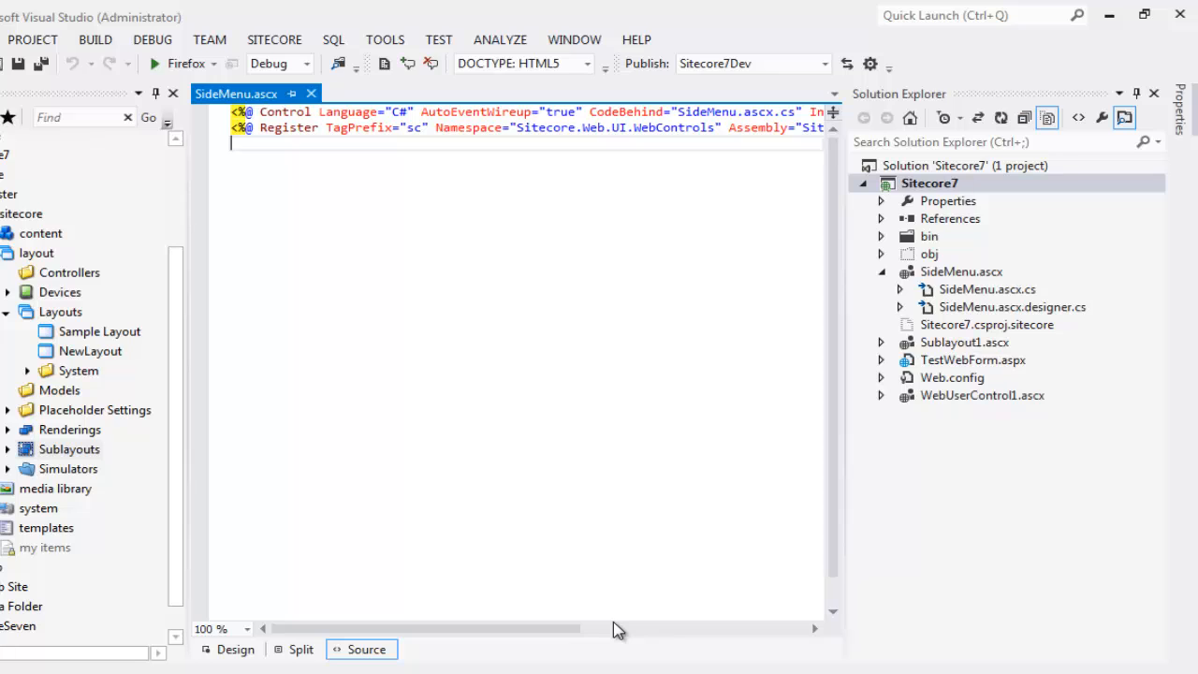
Step: Inspect the SideMenu item's Path value pointing to SideMenu.ascx
left_click(150, 451)
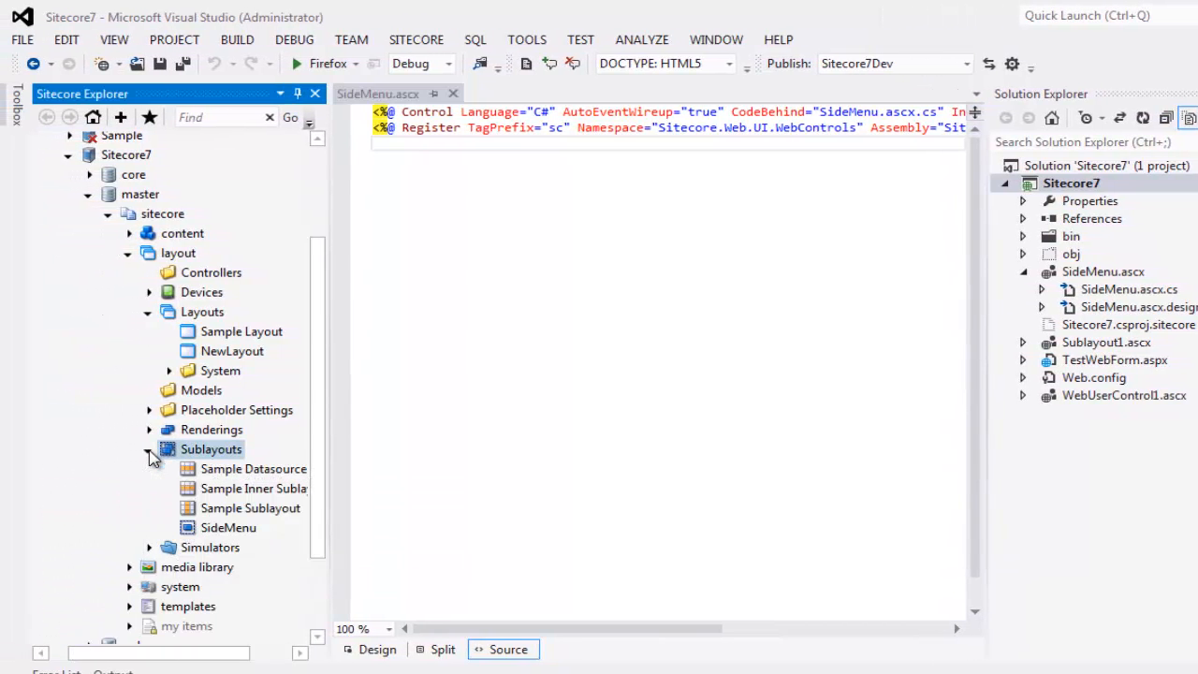
double_click(227, 528)
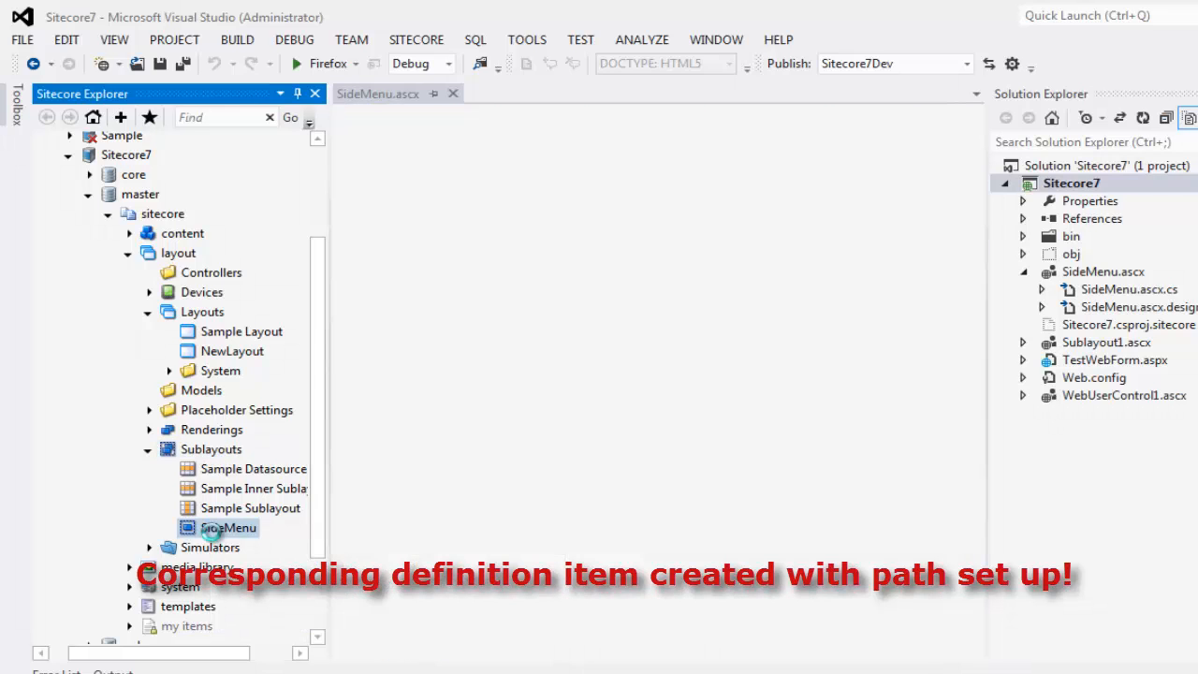
left_click_drag(459, 293, 304, 309)
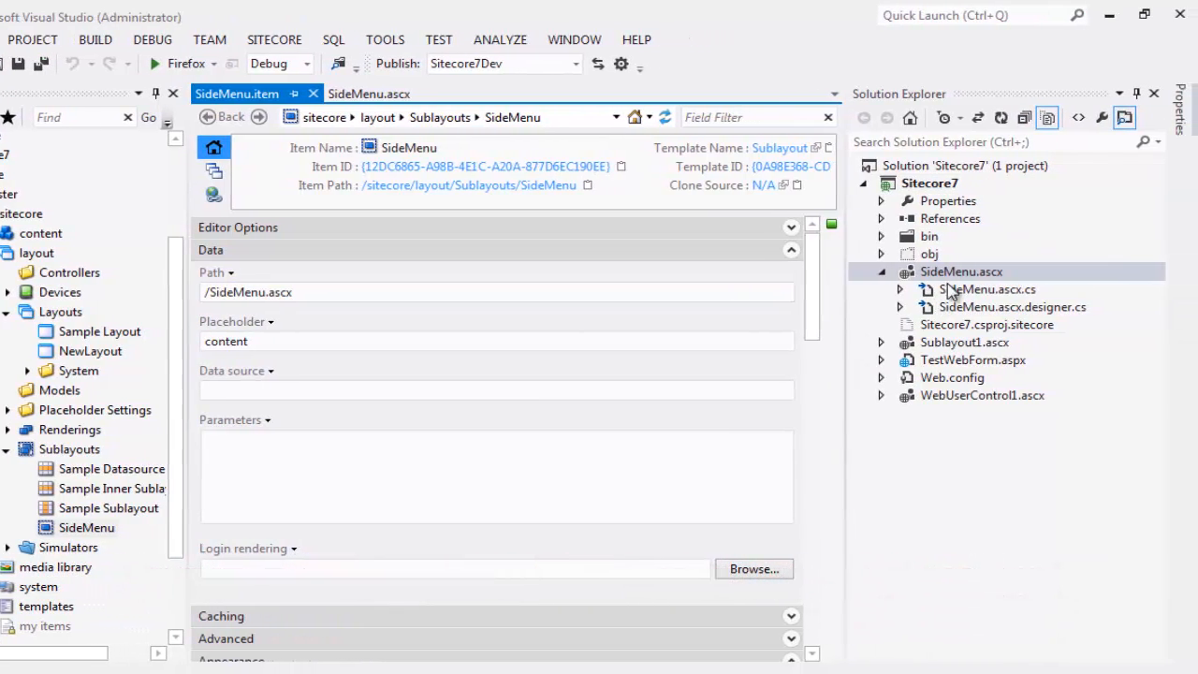
Step: Rename the project's SideMenu.ascx control file to SideMenu1.ascx
right_click(959, 273)
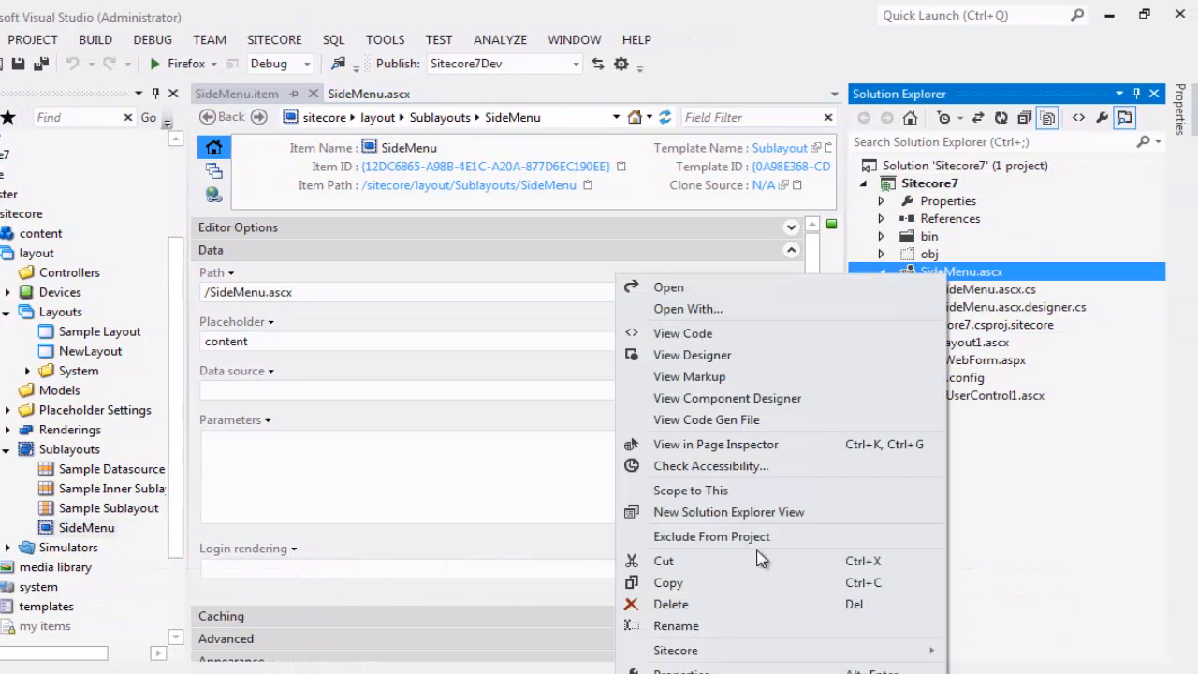
left_click(676, 626)
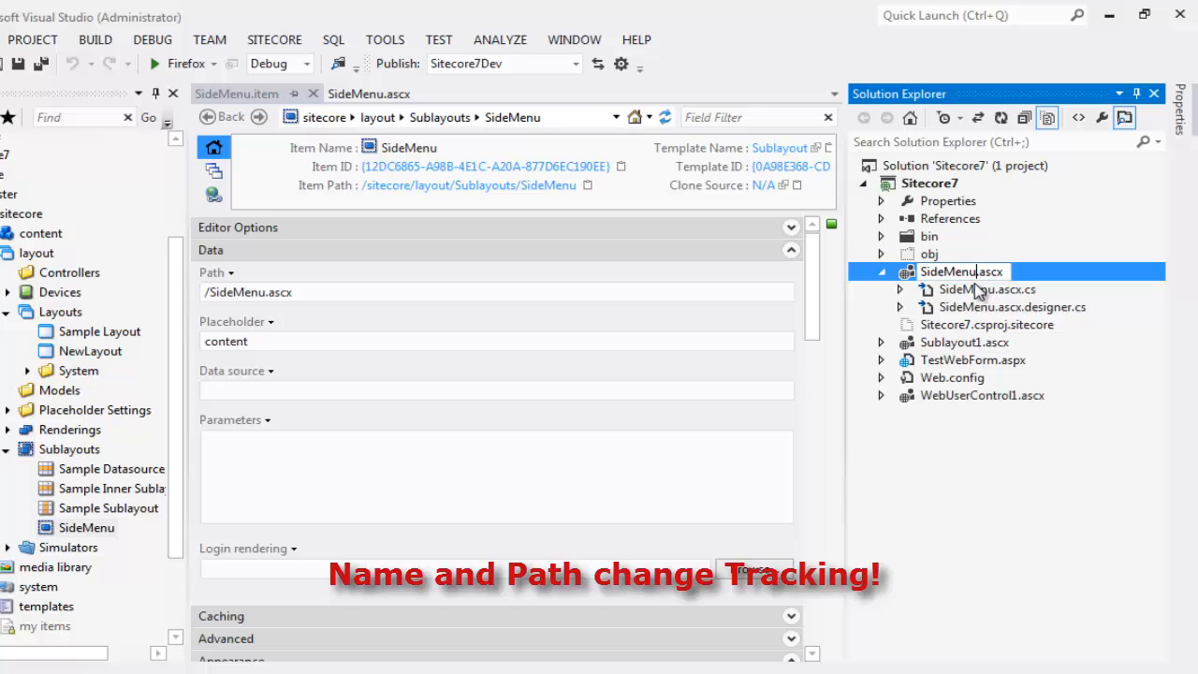
type("1")
key("Return")
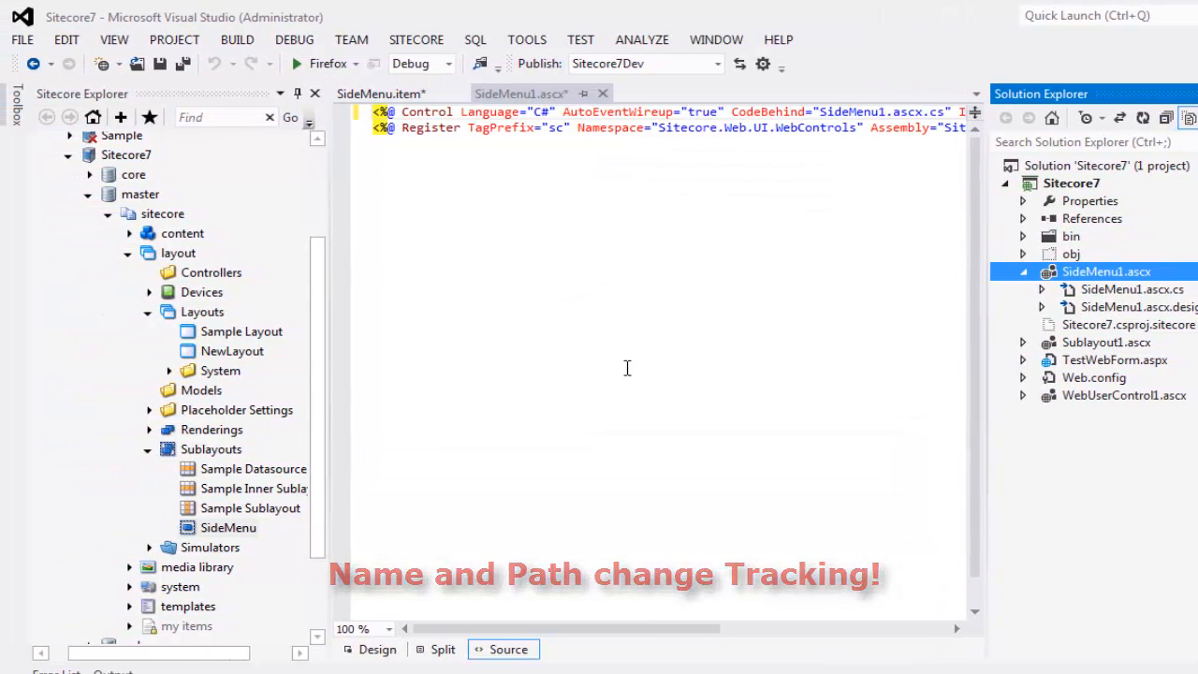
Step: Reload the SideMenu item and confirm its Path now reads /SideMenu1.ascx
double_click(228, 527)
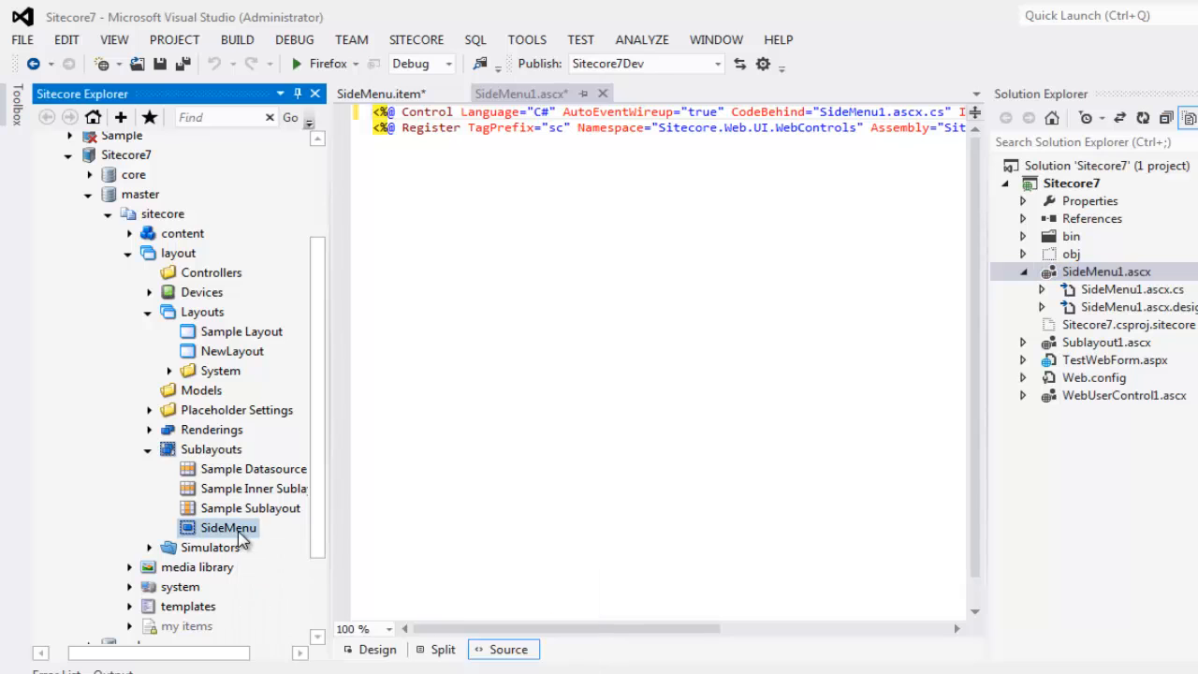
left_click(593, 446)
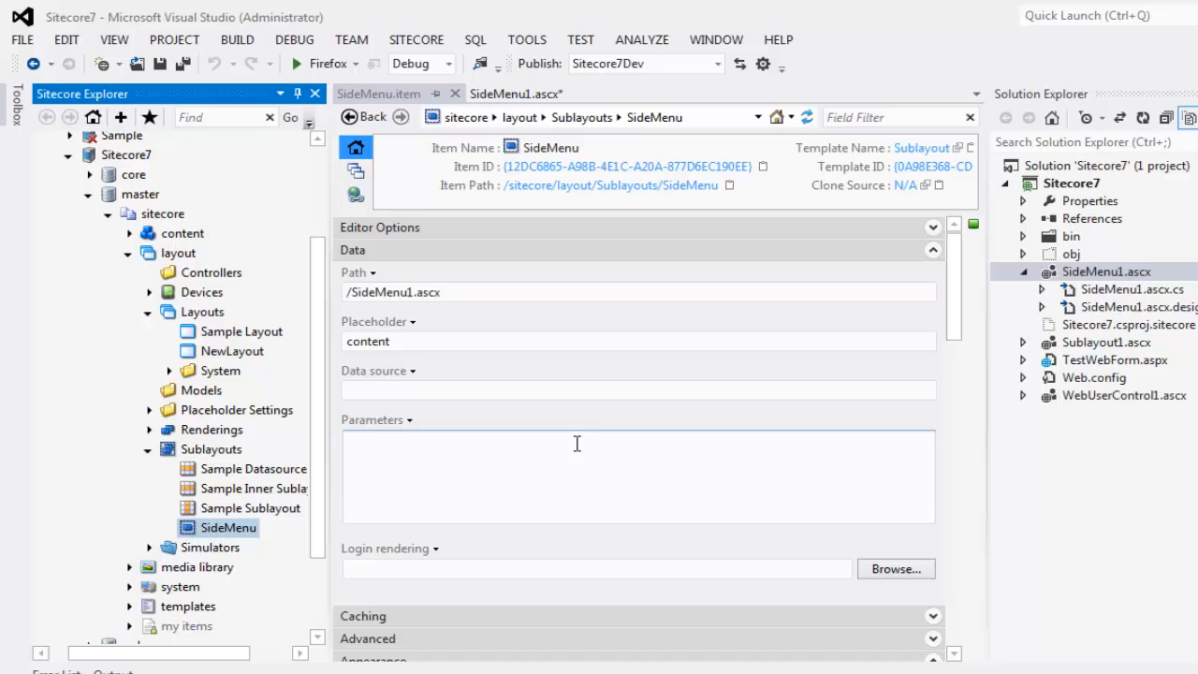
left_click(426, 292)
left_click_drag(442, 292, 341, 297)
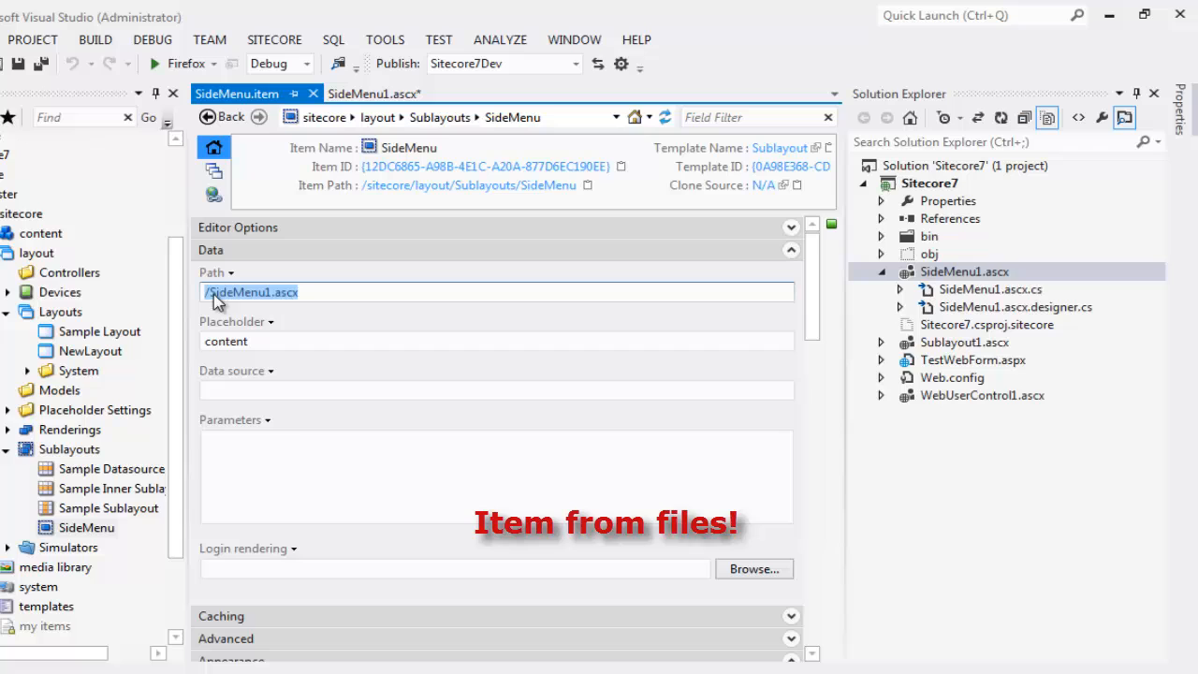
Step: Create a TestWebForm layout item under Layouts from TestWebForm.aspx via Create Items from Files
left_click(939, 362)
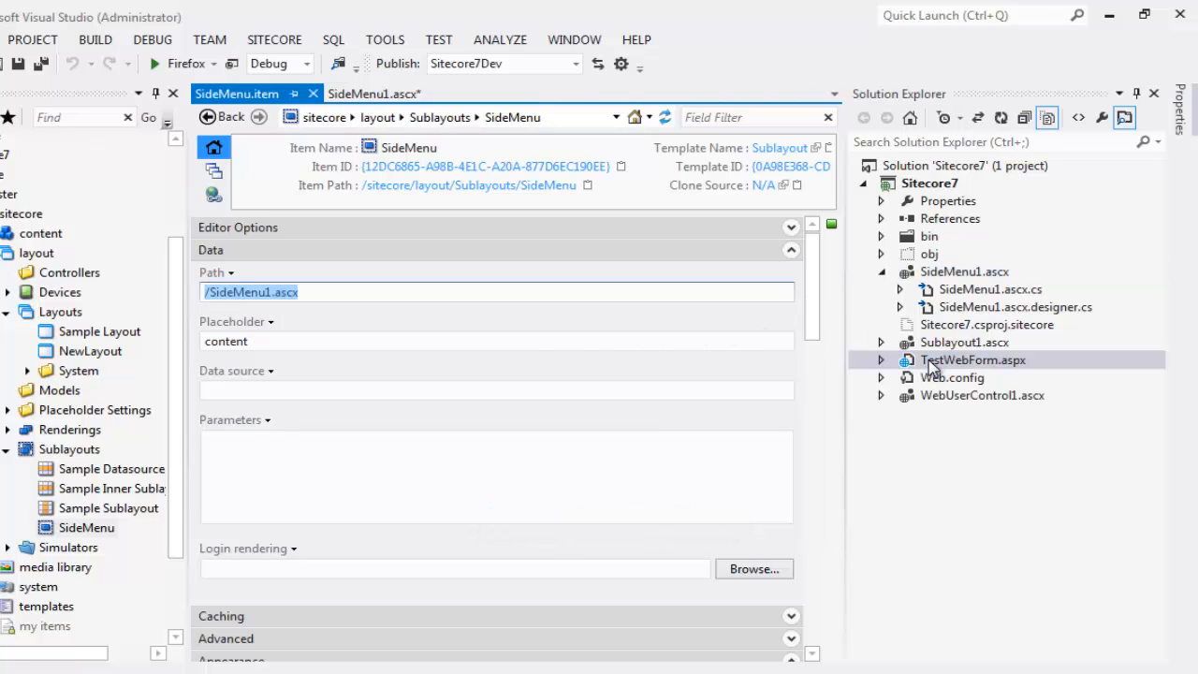
right_click(934, 365)
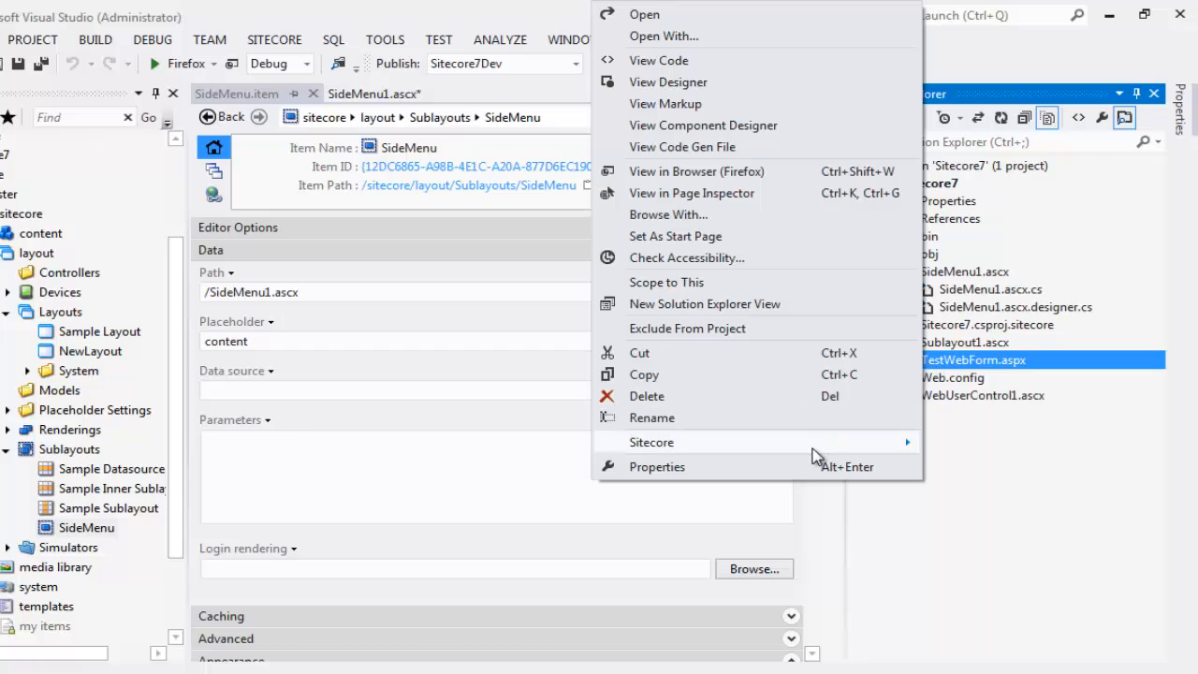
mouse_move(652, 442)
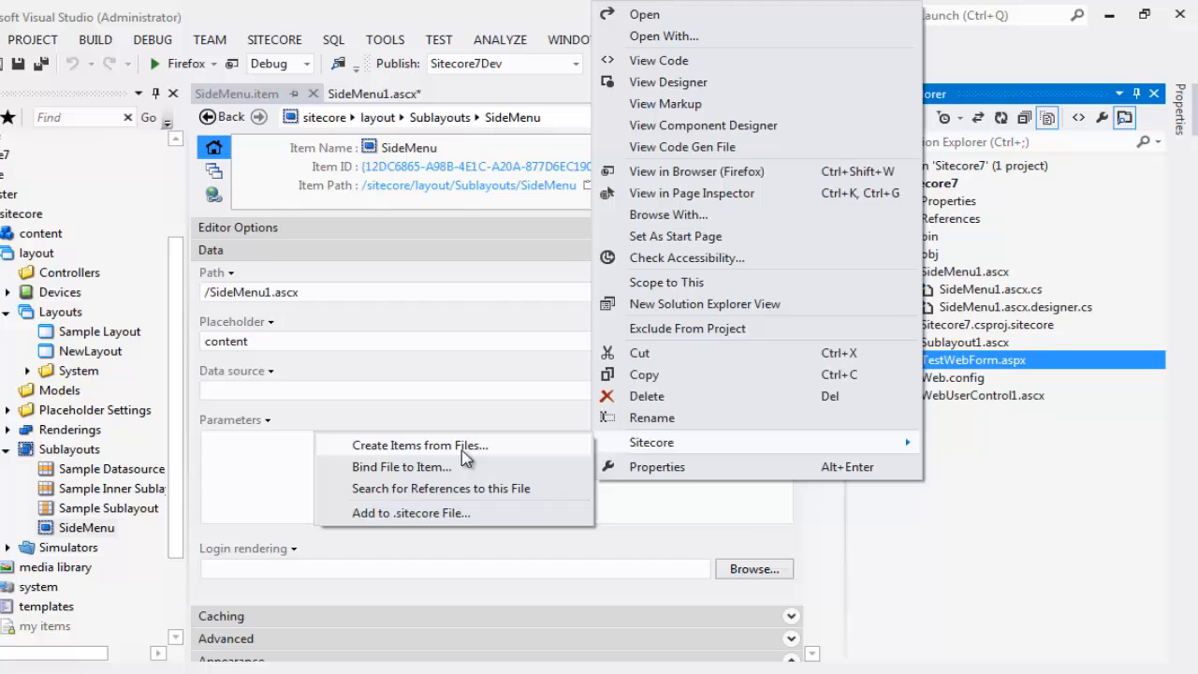
left_click(420, 446)
left_click(283, 293)
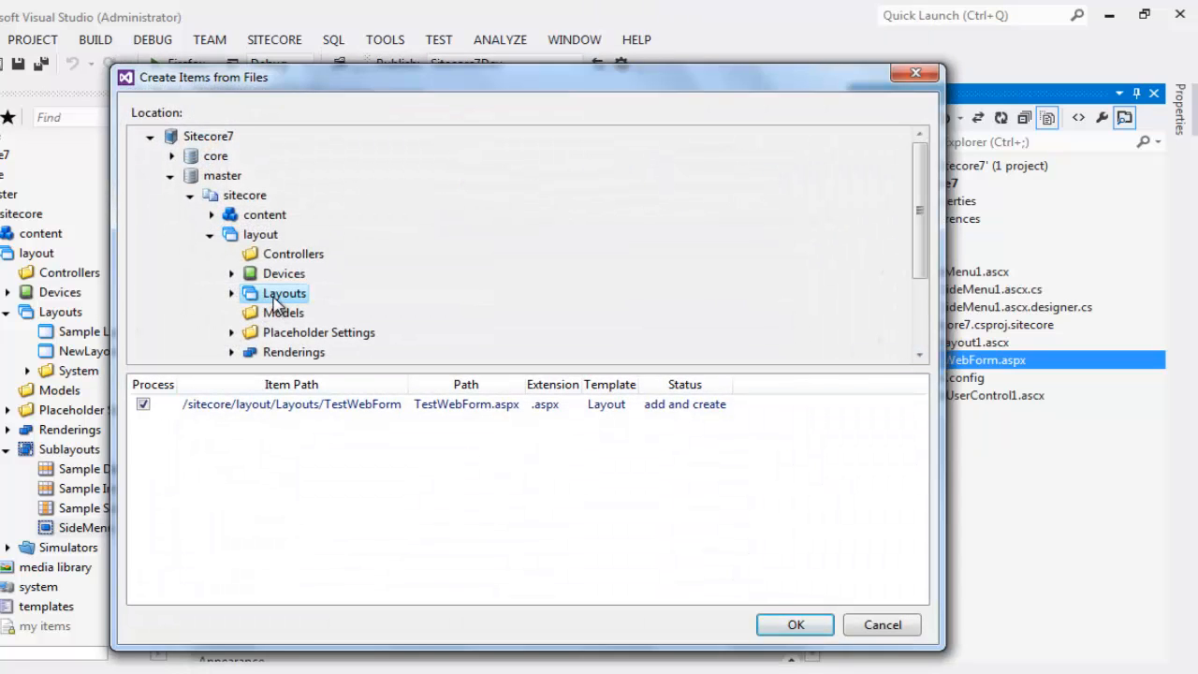
left_click(795, 625)
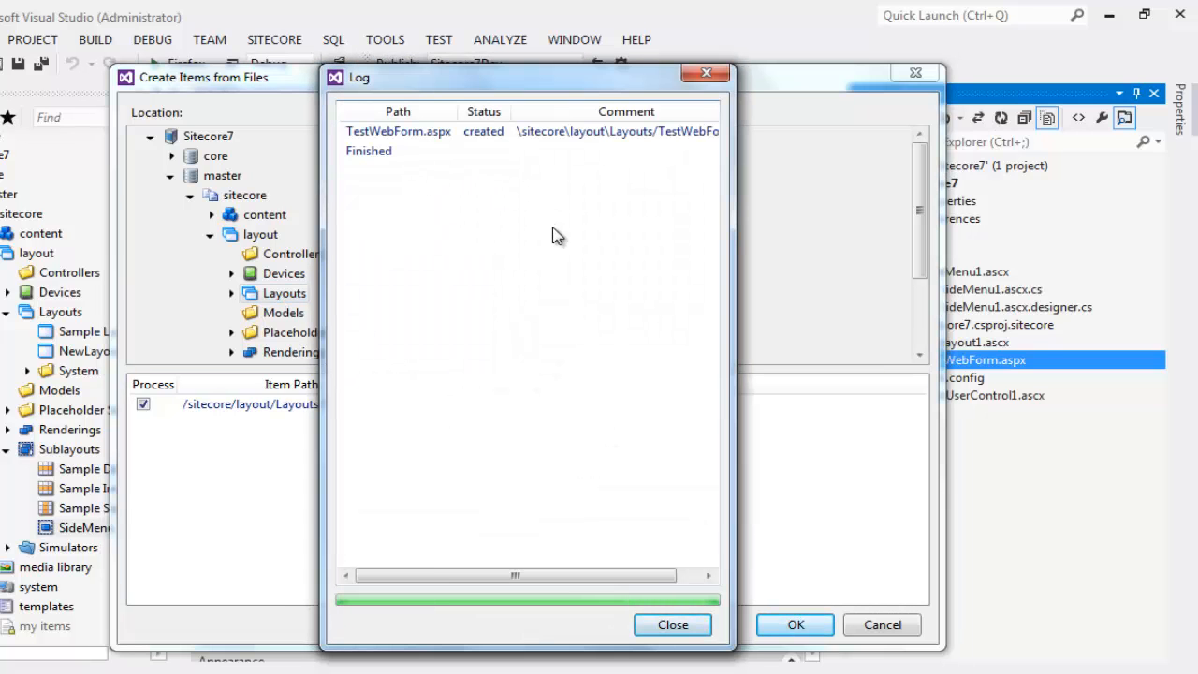
left_click(673, 624)
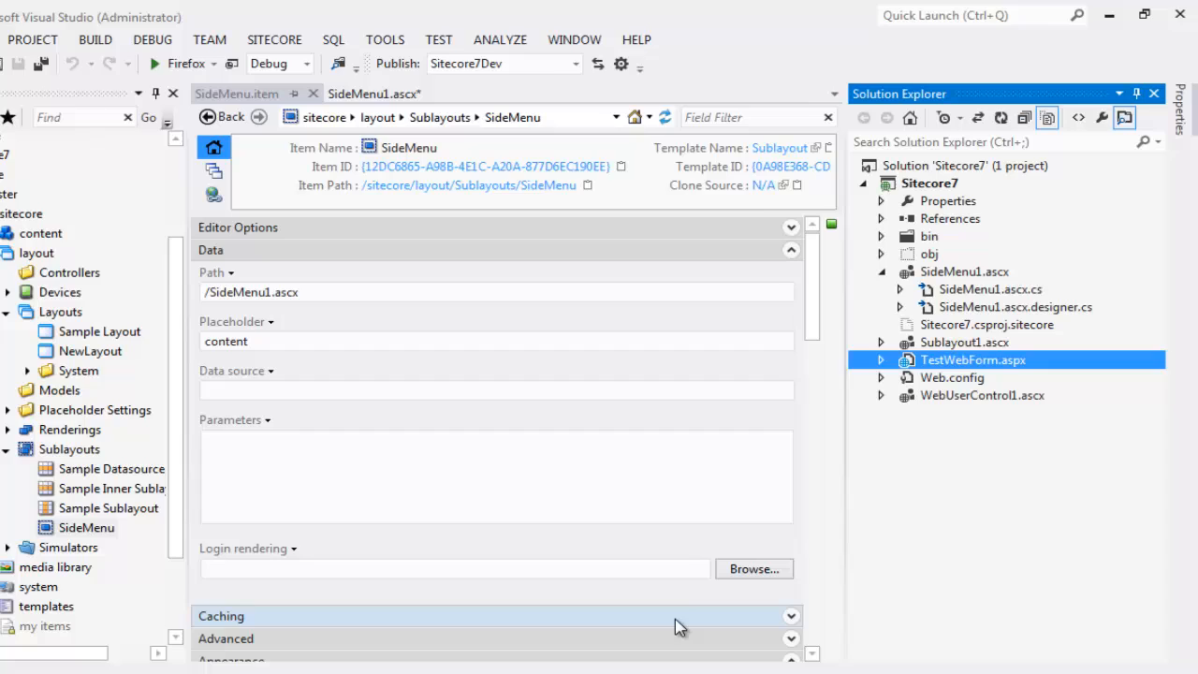
Step: Refresh the Layouts folder and view the new TestWebForm layout item
left_click(206, 318)
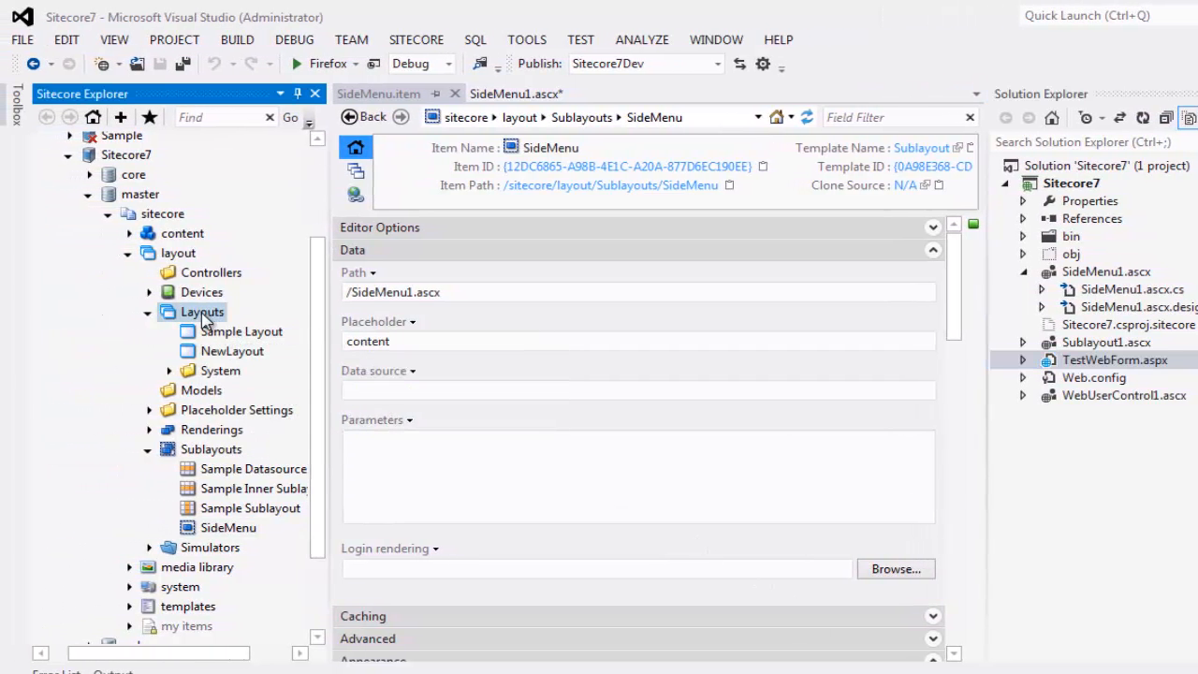
right_click(206, 319)
left_click(234, 661)
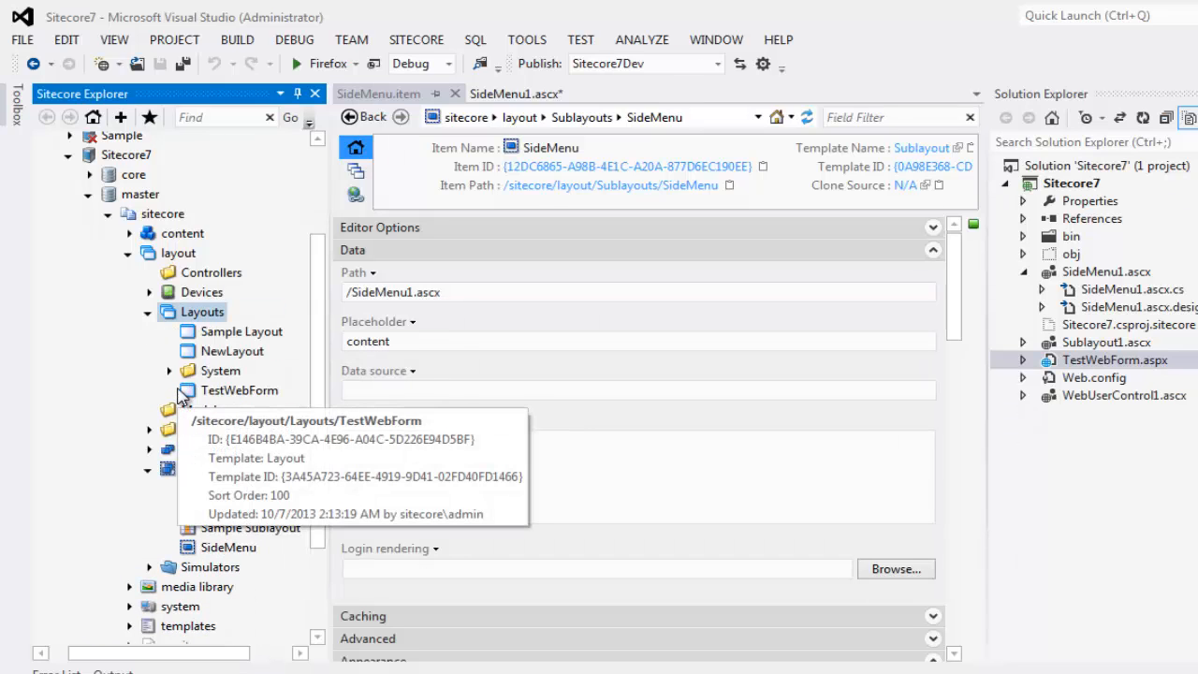
left_click(228, 393)
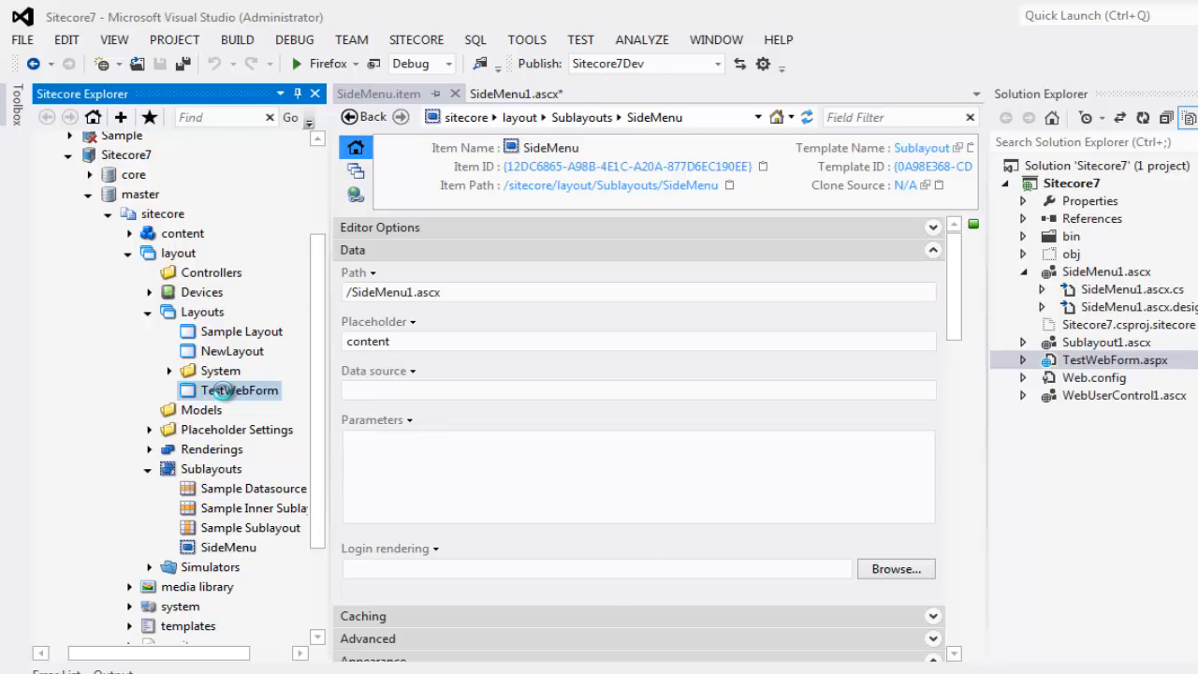
double_click(225, 391)
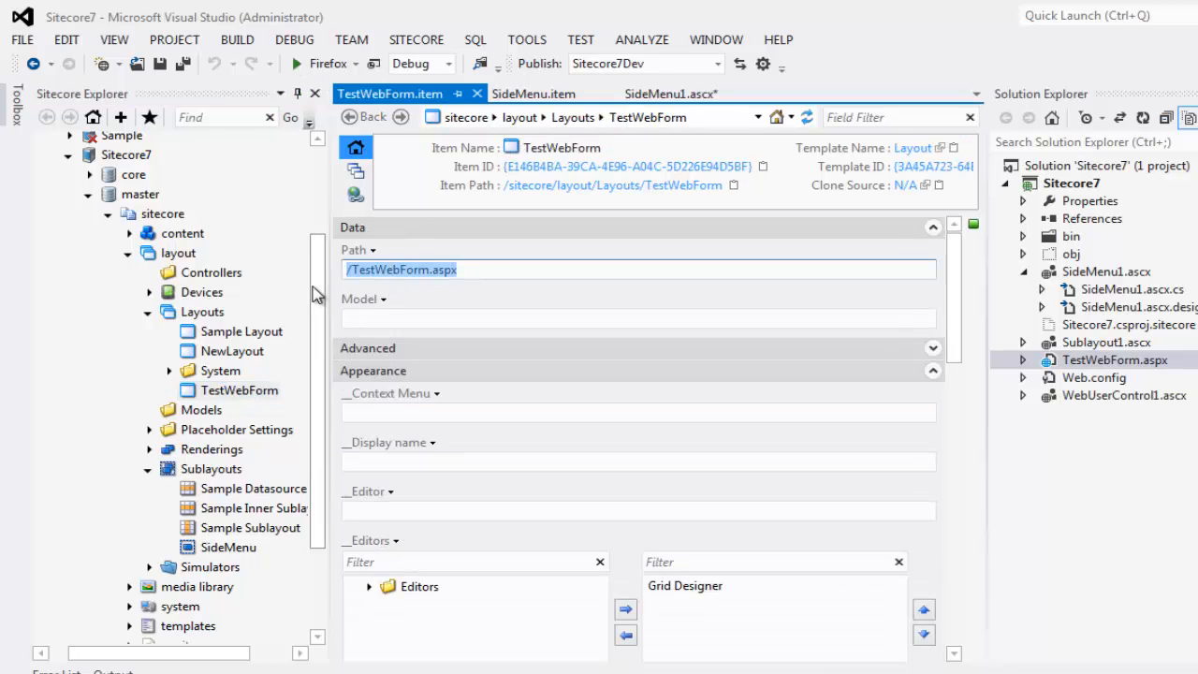
Step: Search master for items whose path references TestWebForm.aspx
left_click(950, 363)
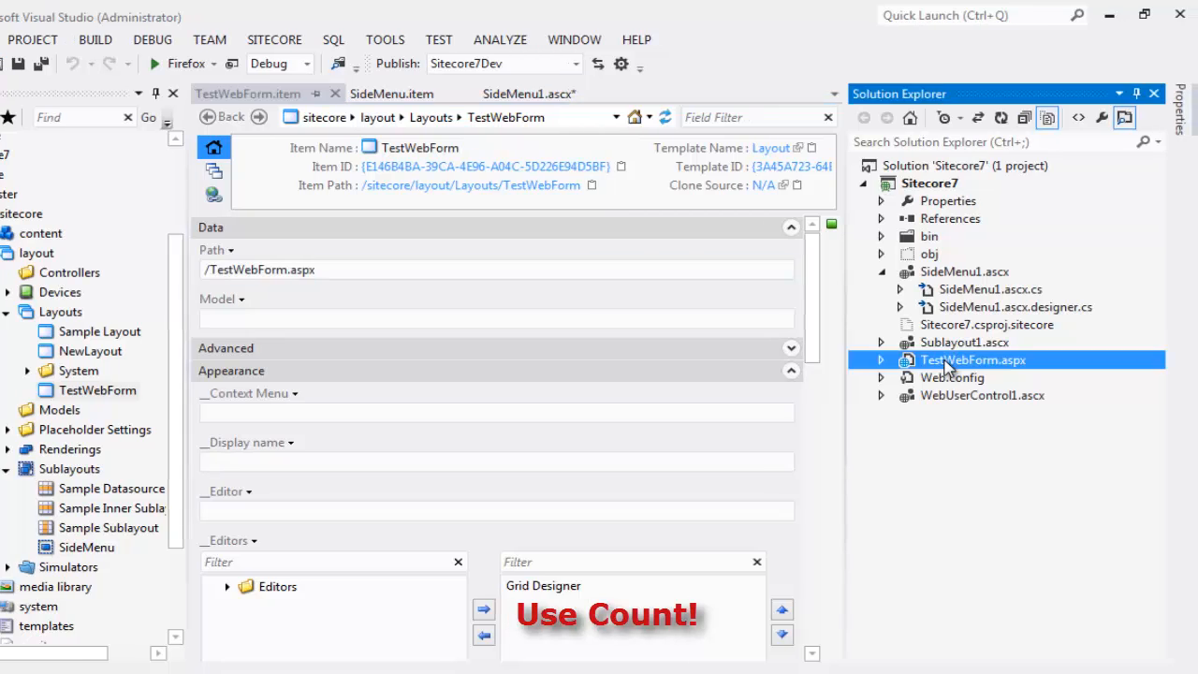
right_click(949, 366)
mouse_move(711, 442)
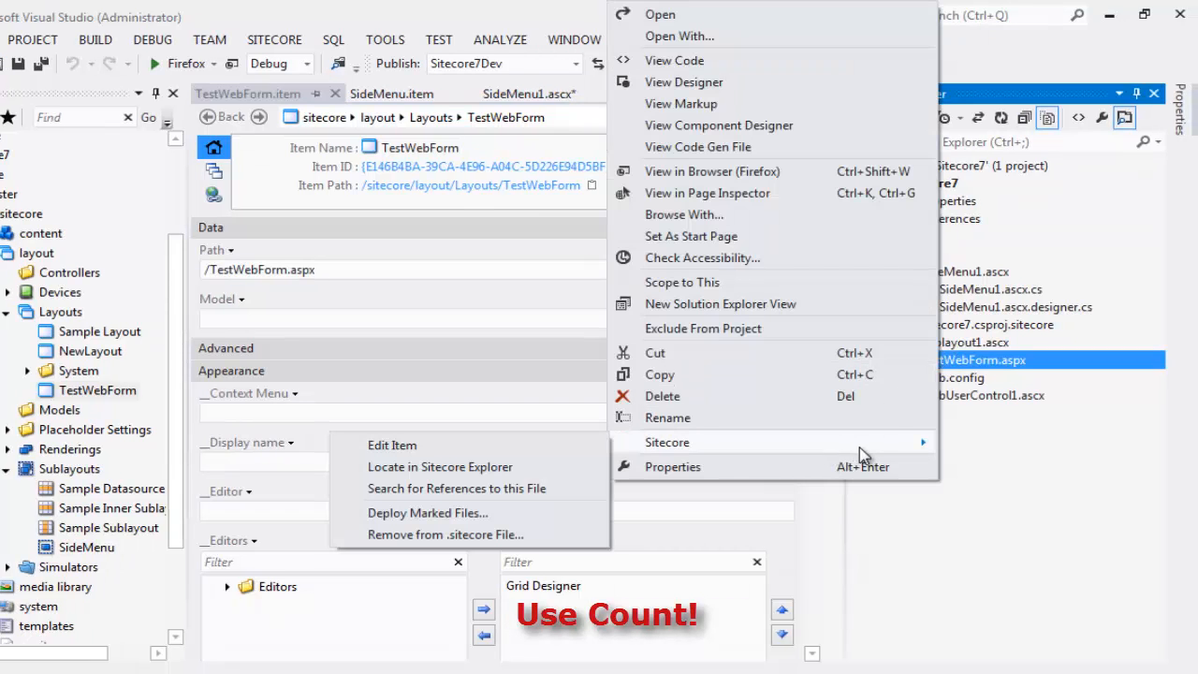
left_click(427, 513)
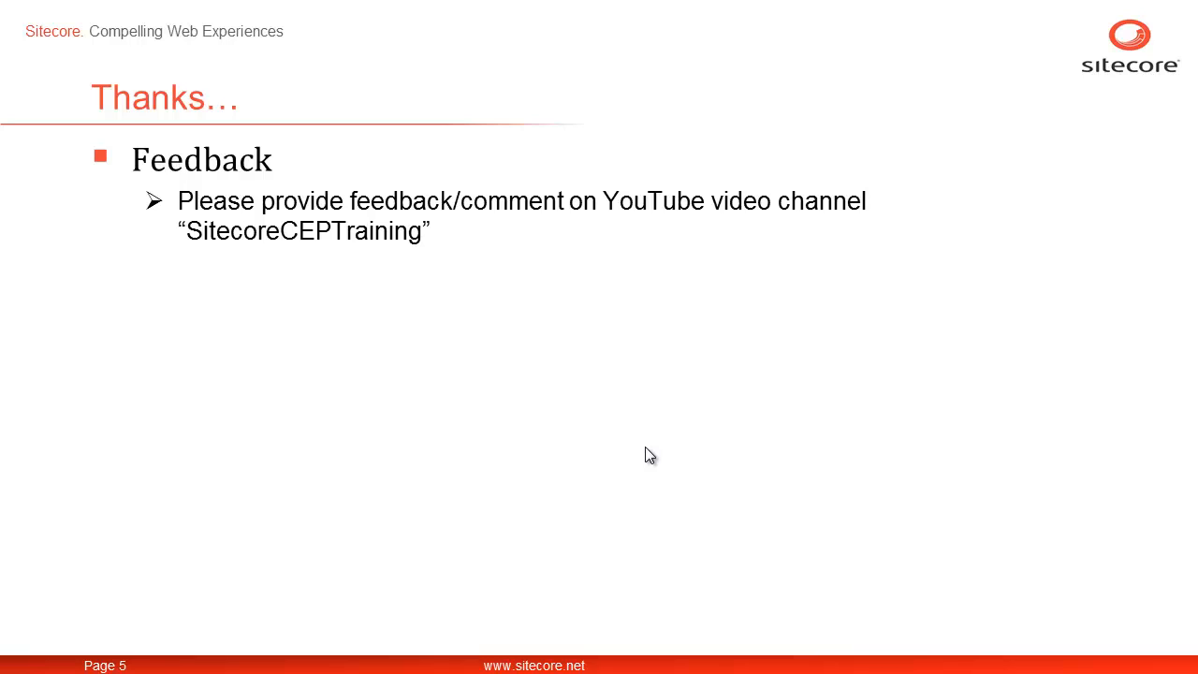
Step: Reveal the 'Your wish' bullet and its sub-point inviting topic suggestions
left_click(650, 455)
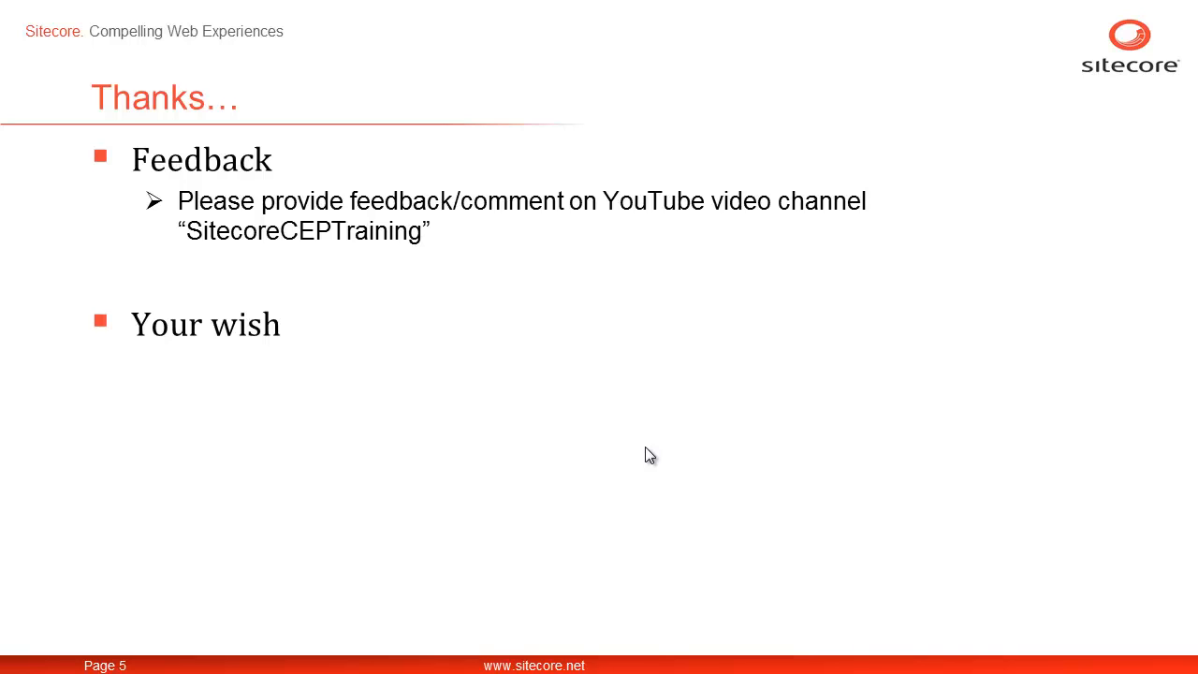
left_click(649, 455)
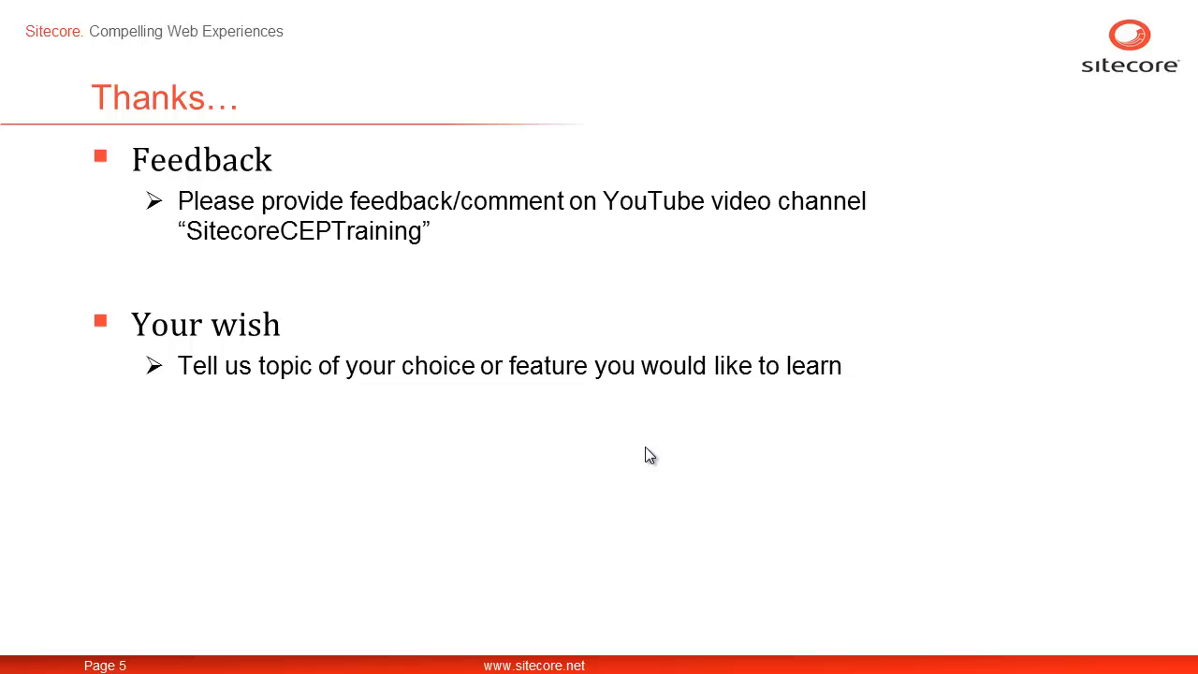